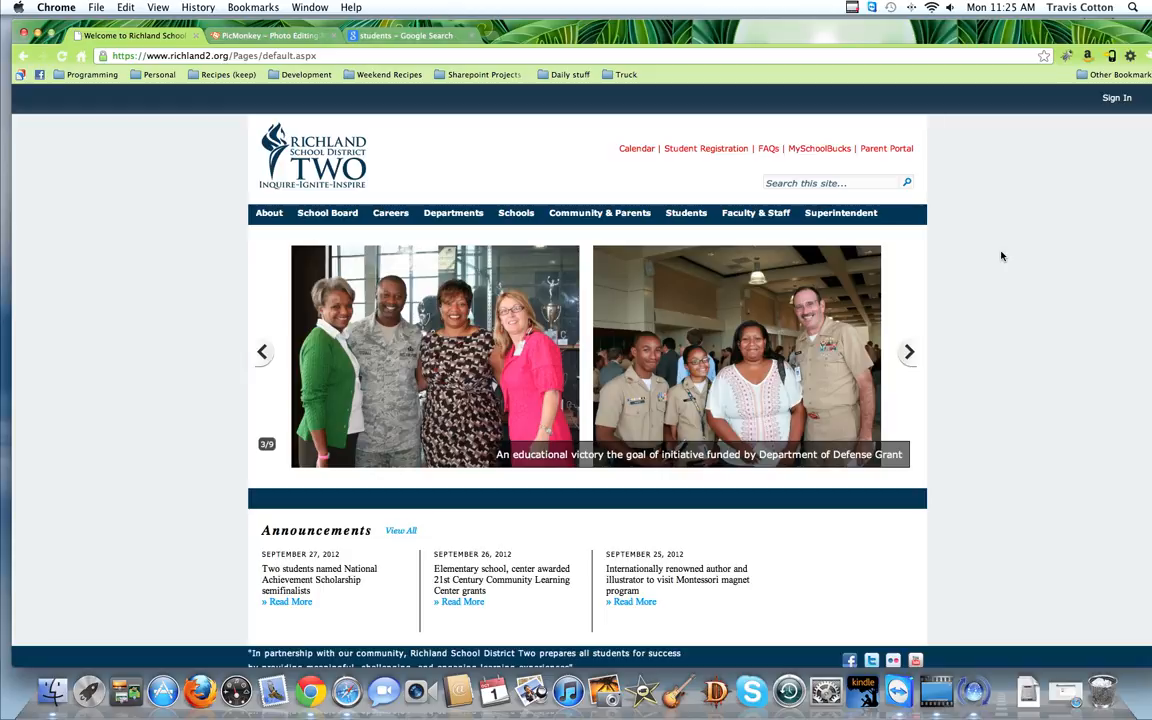
Look over the Google image results for students, then switch to the PicMonkey page and start a new collage.
left_click(417, 37)
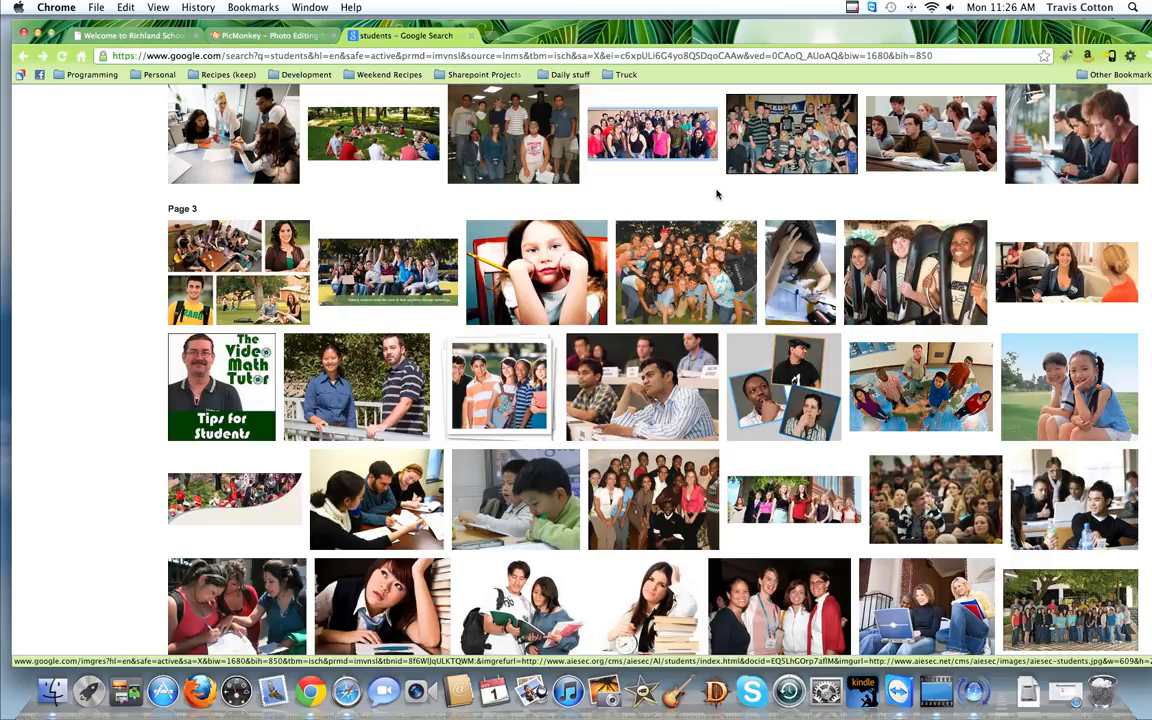
left_click(282, 38)
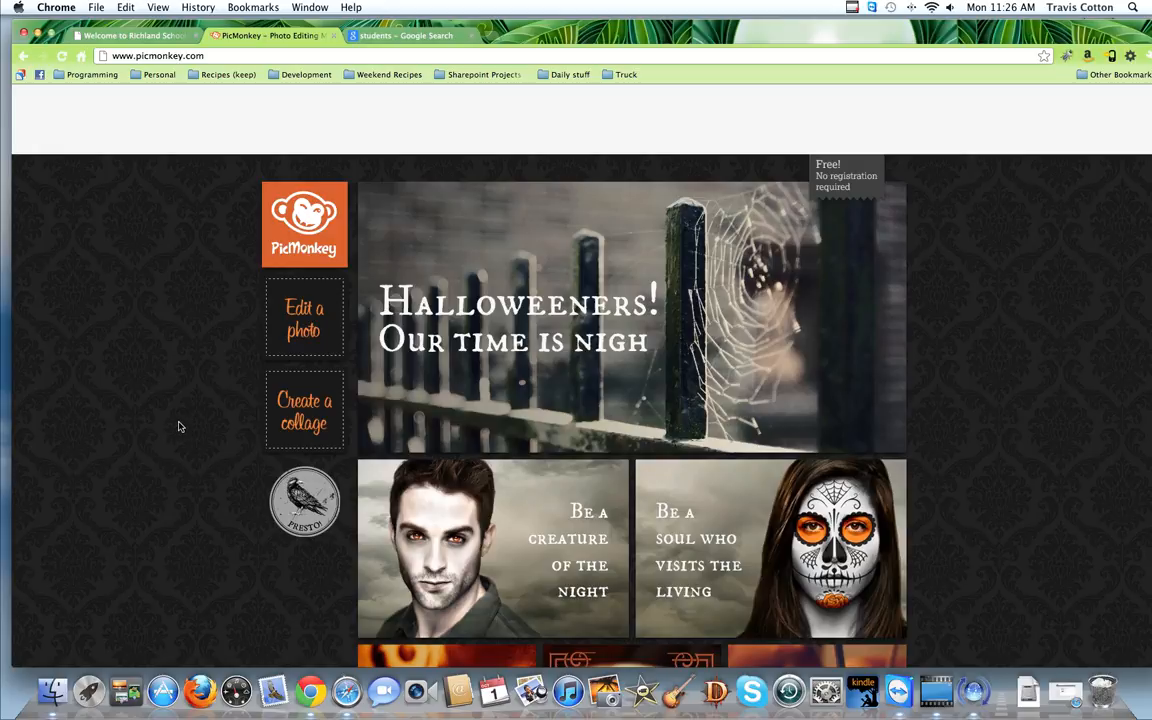
left_click(302, 420)
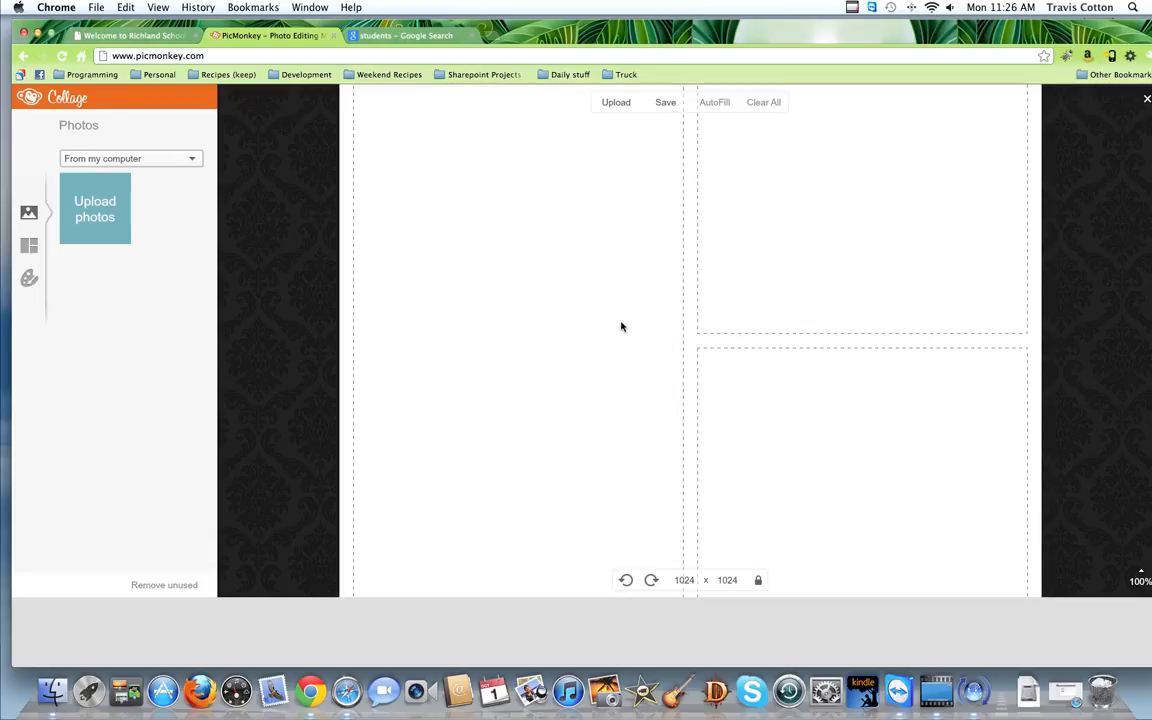
Upload the photos english-lan...tudents.jpeg and images.jpeg from the Desktop to the collage.
left_click(611, 107)
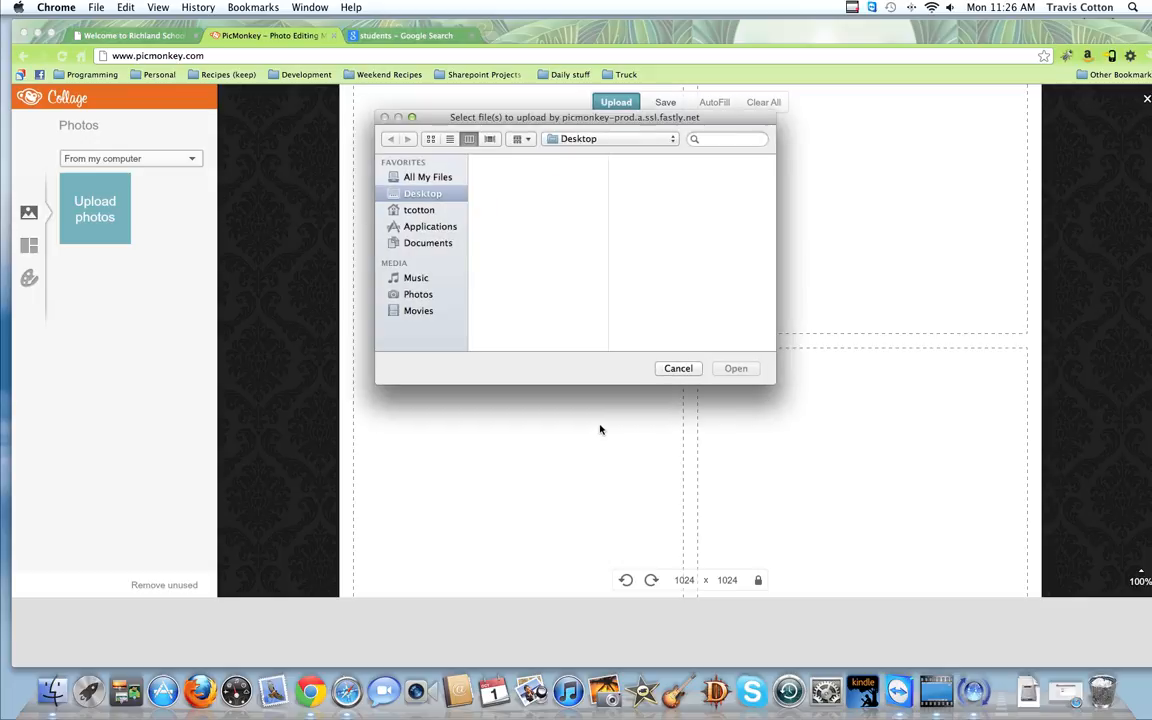
left_click(492, 161)
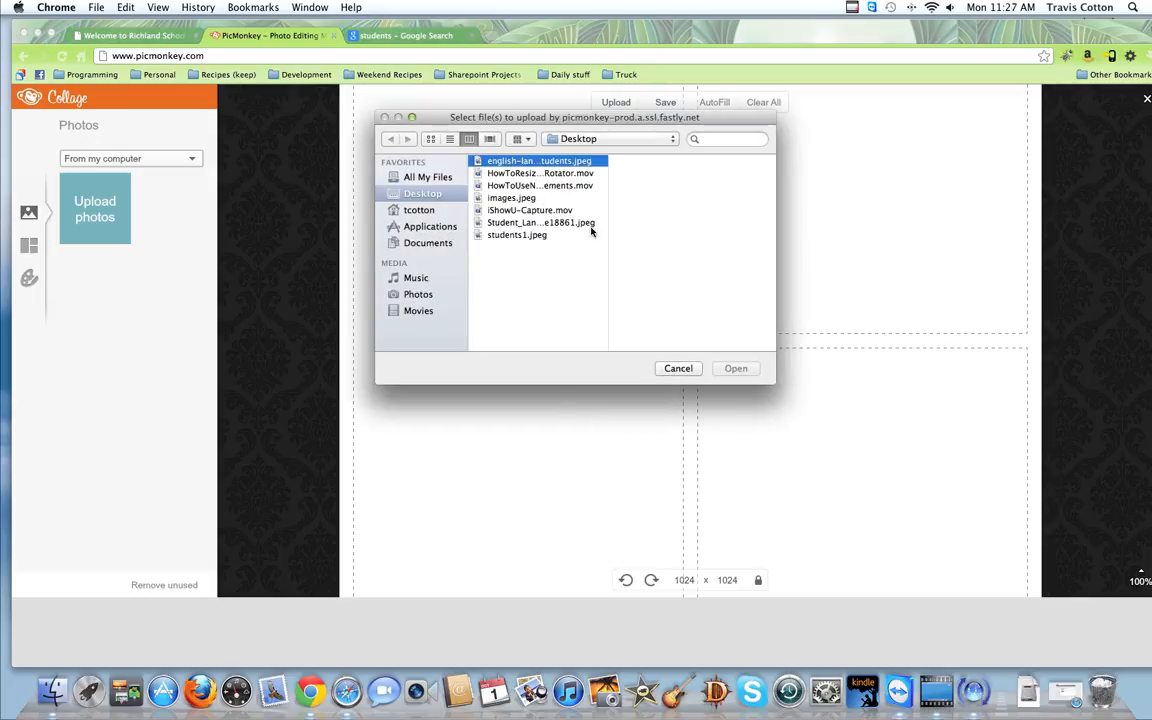
left_click(735, 369)
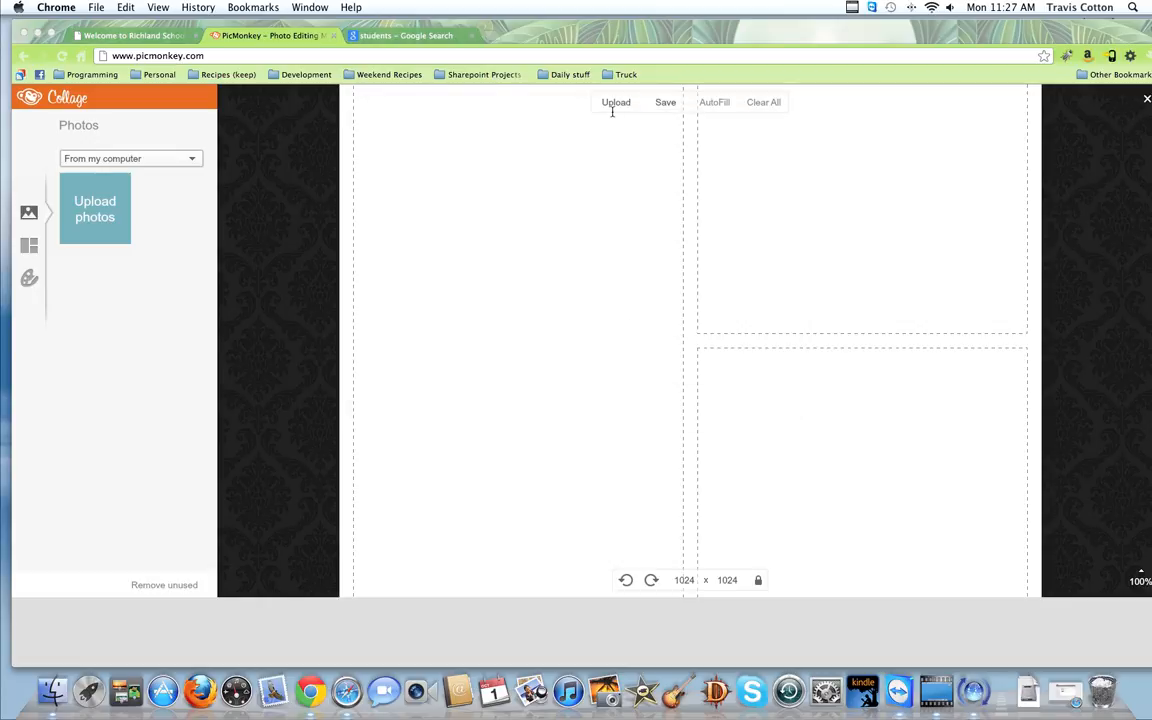
left_click(614, 106)
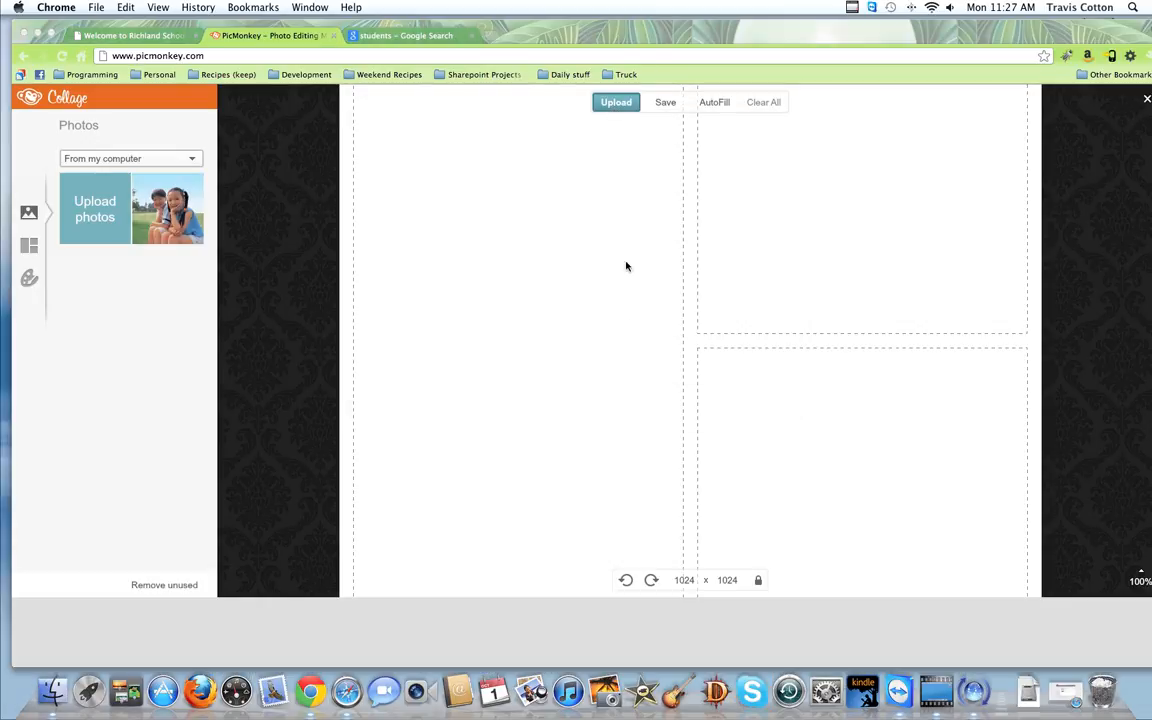
left_click(515, 198)
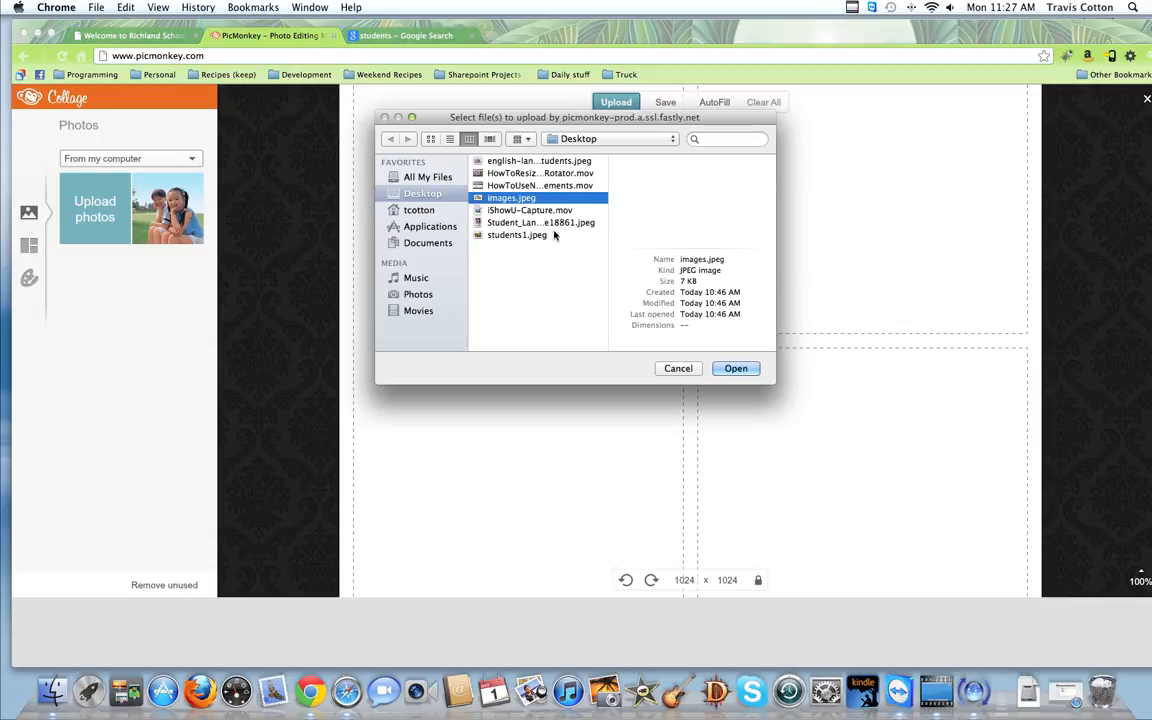
left_click(735, 368)
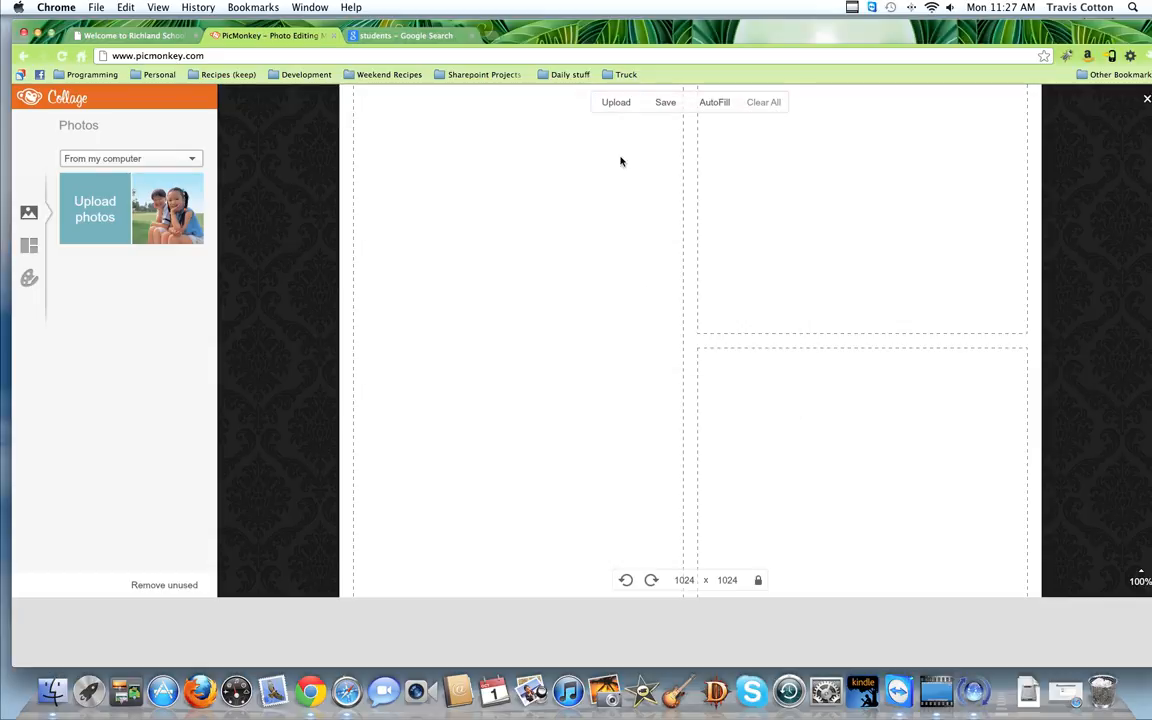
Upload the photos Student_Lan...e18861.jpeg and students1.jpeg from the Desktop as well.
left_click(617, 105)
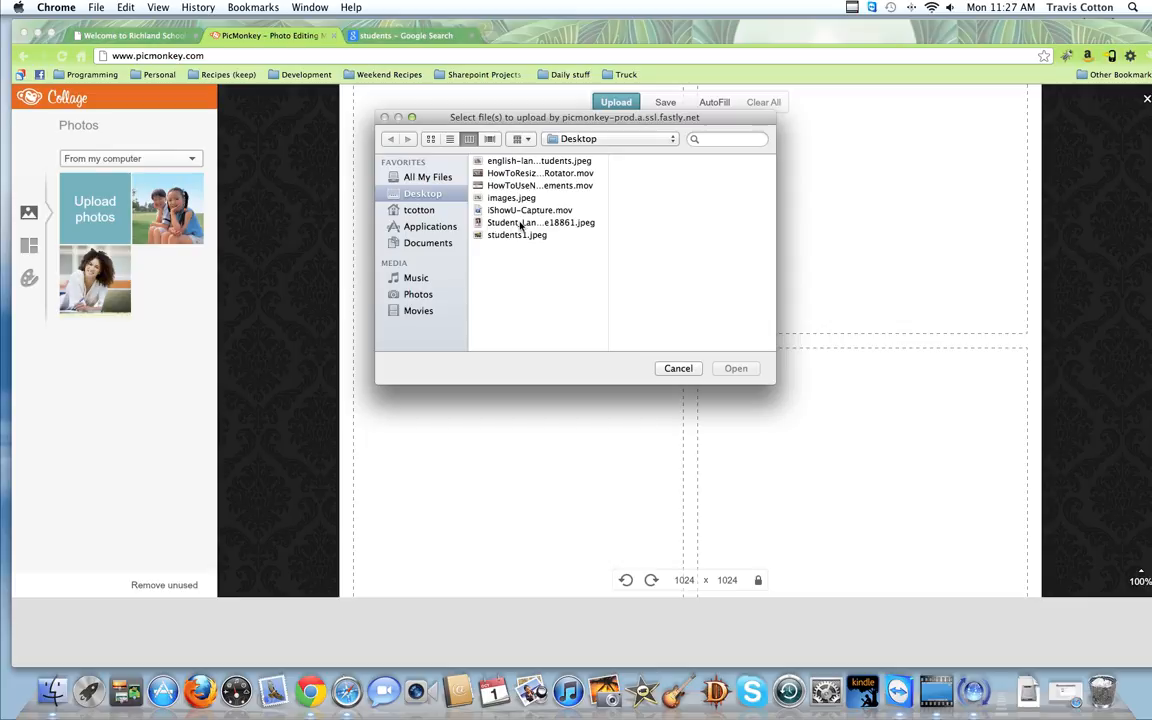
left_click(518, 223)
left_click(734, 369)
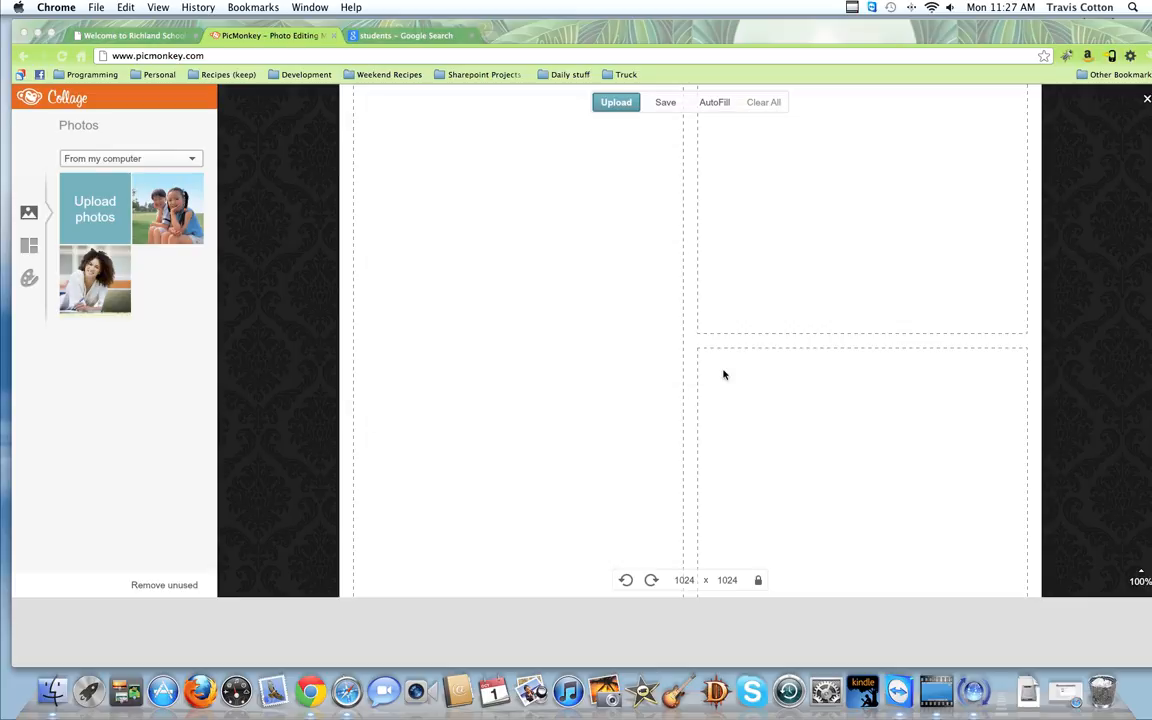
left_click(617, 104)
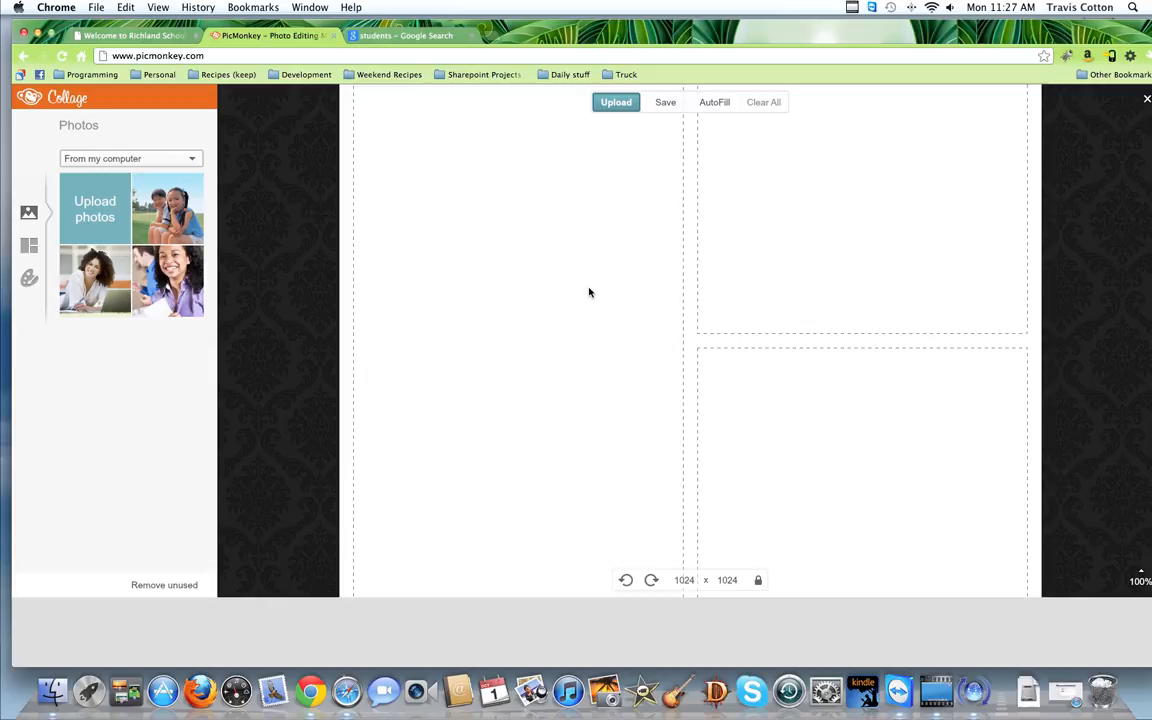
left_click(517, 235)
left_click(736, 369)
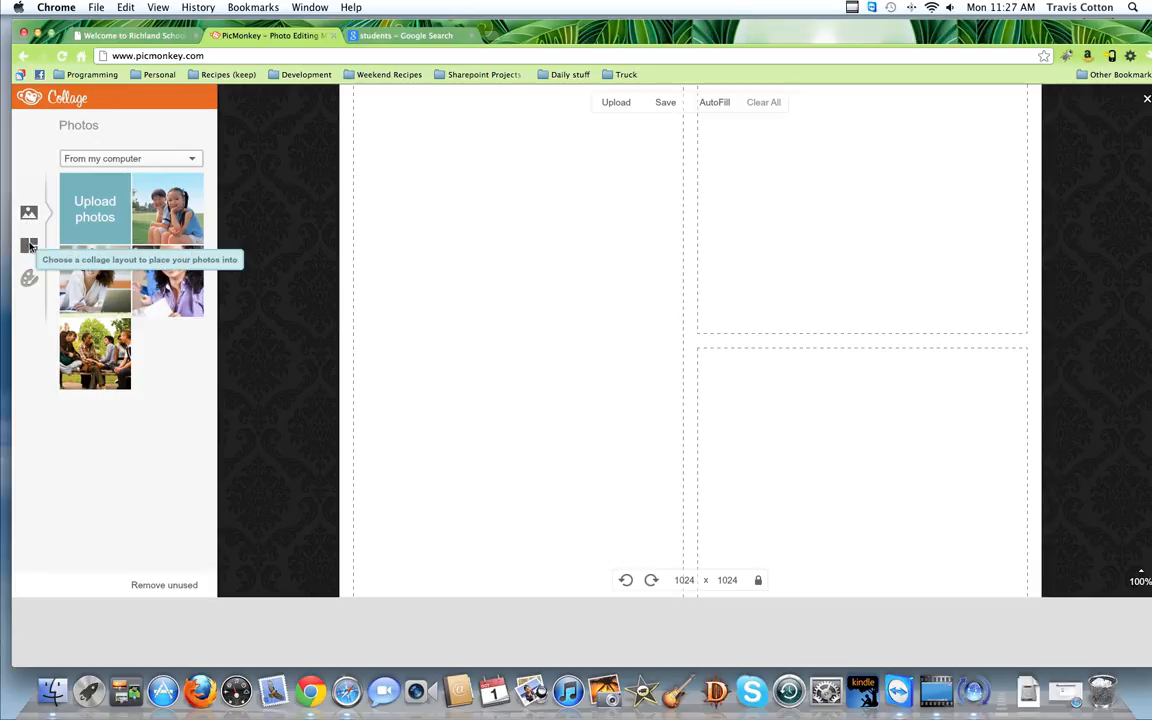
Try out the Ducks in a Row collage layouts with different numbers of cells.
left_click(30, 246)
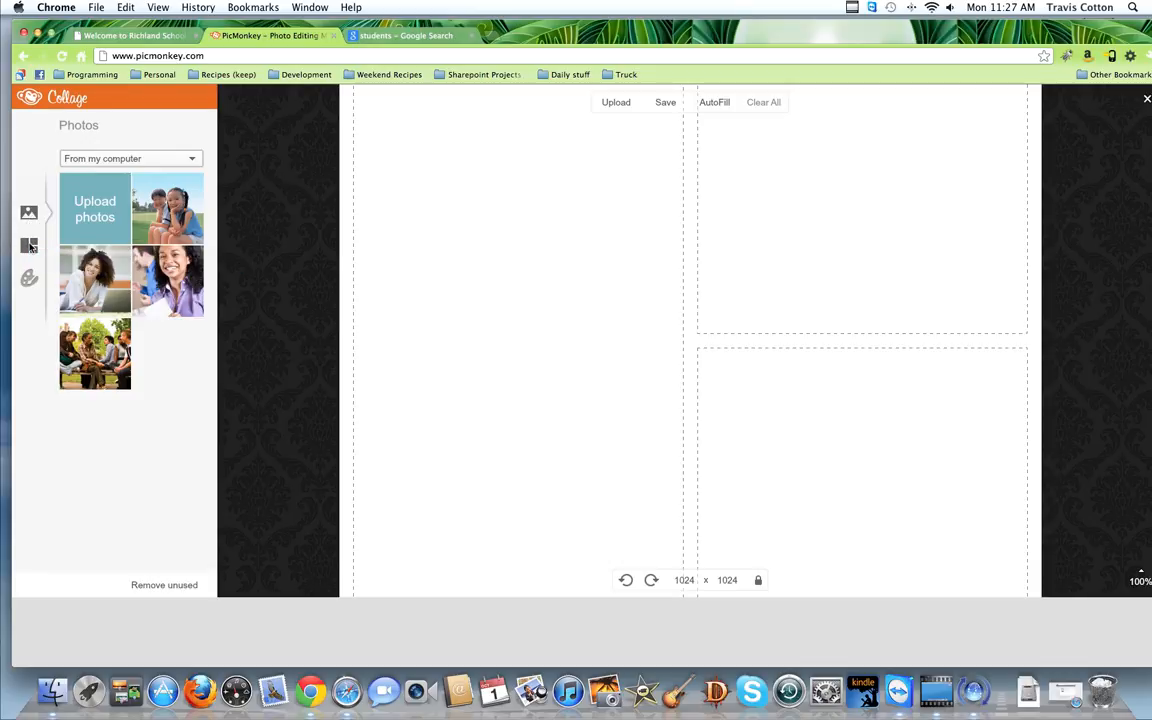
left_click(120, 214)
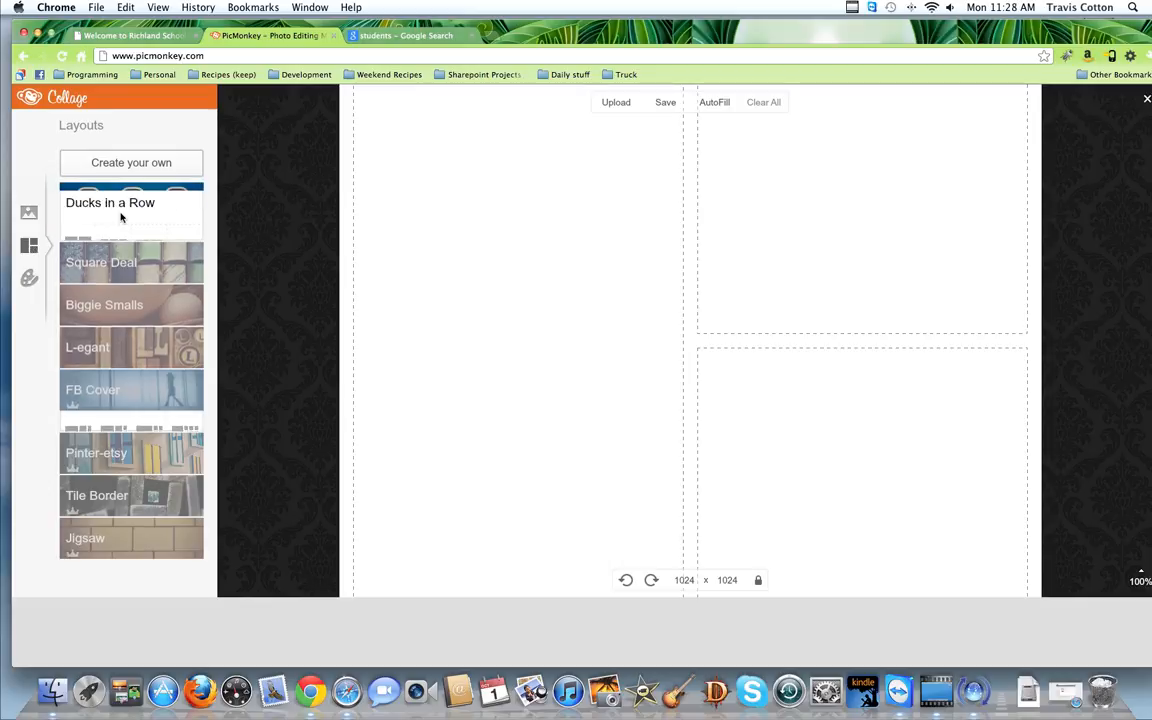
left_click(114, 250)
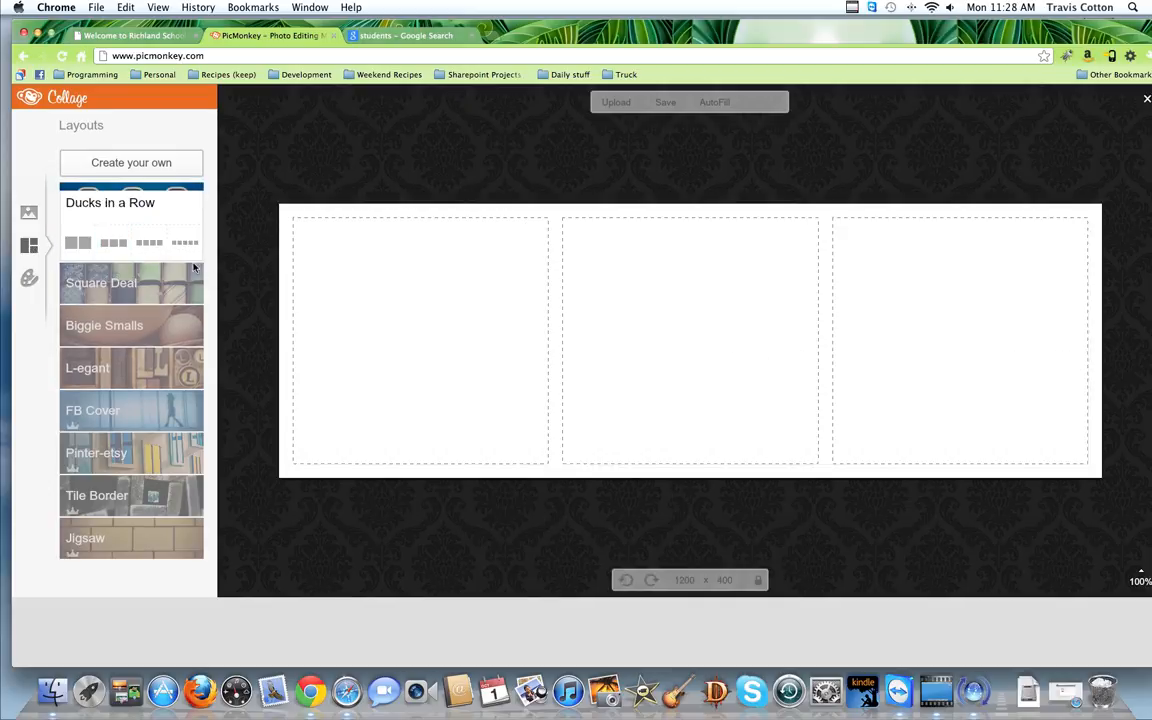
left_click(149, 244)
left_click(183, 244)
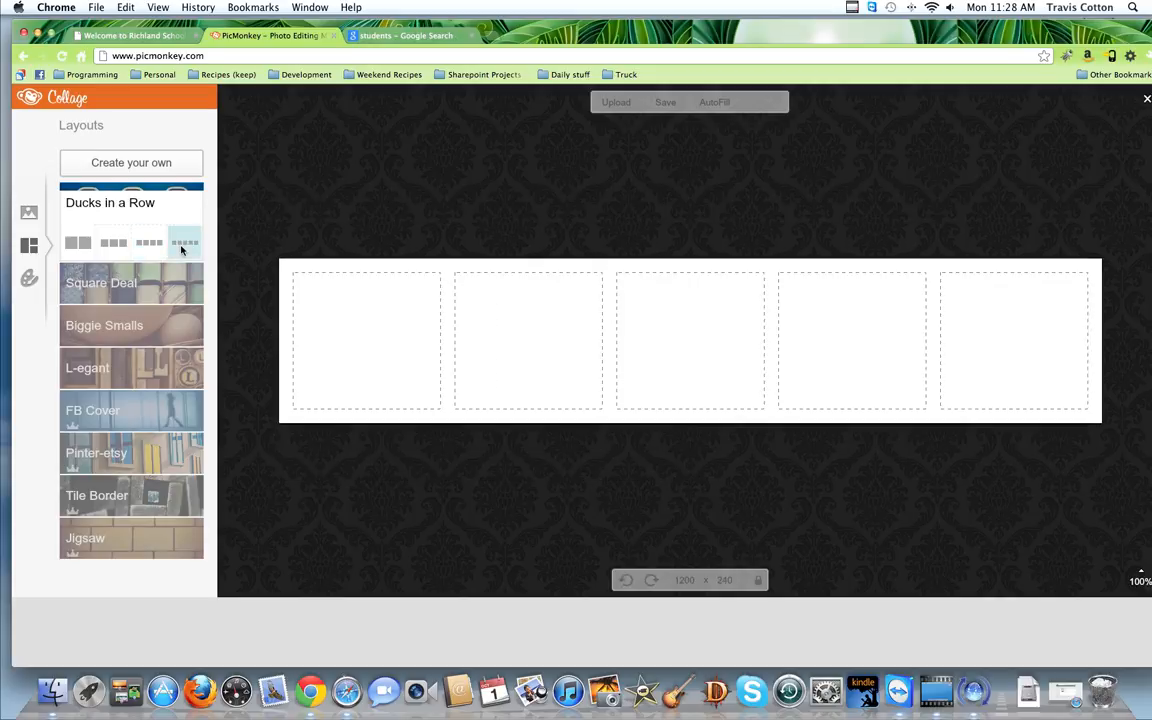
left_click(80, 243)
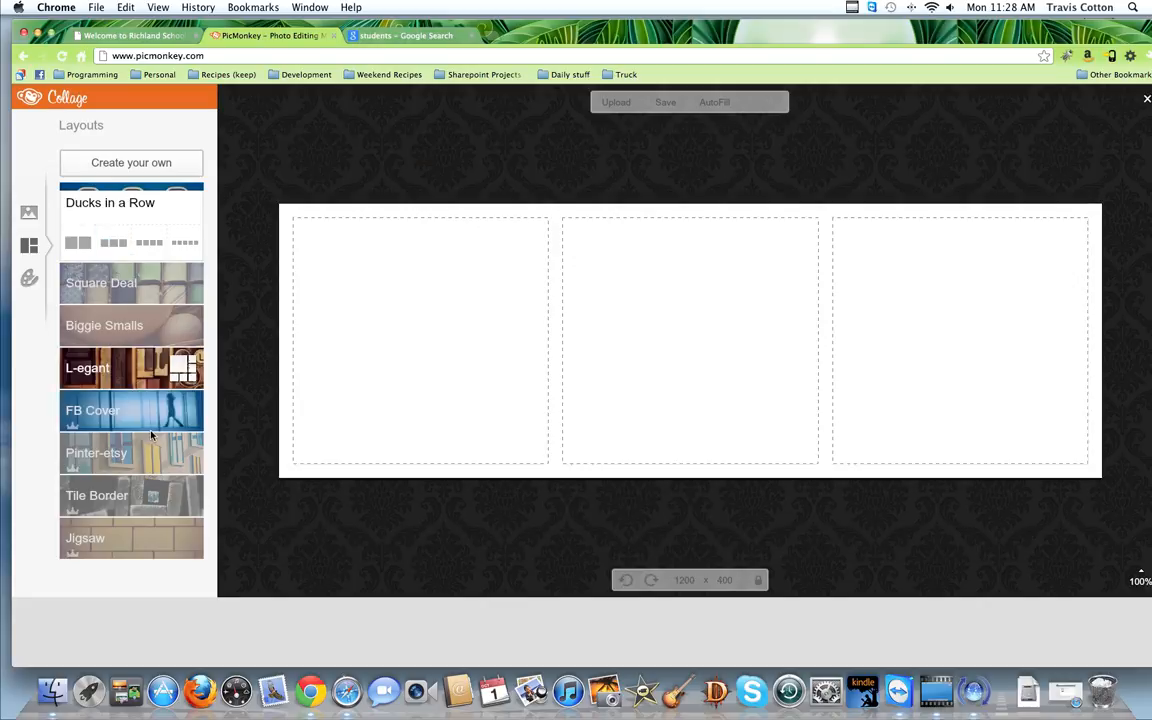
Try the Biggie Smalls layout with one large and three small cells, rotated so the large cell lies below the small ones.
left_click(128, 288)
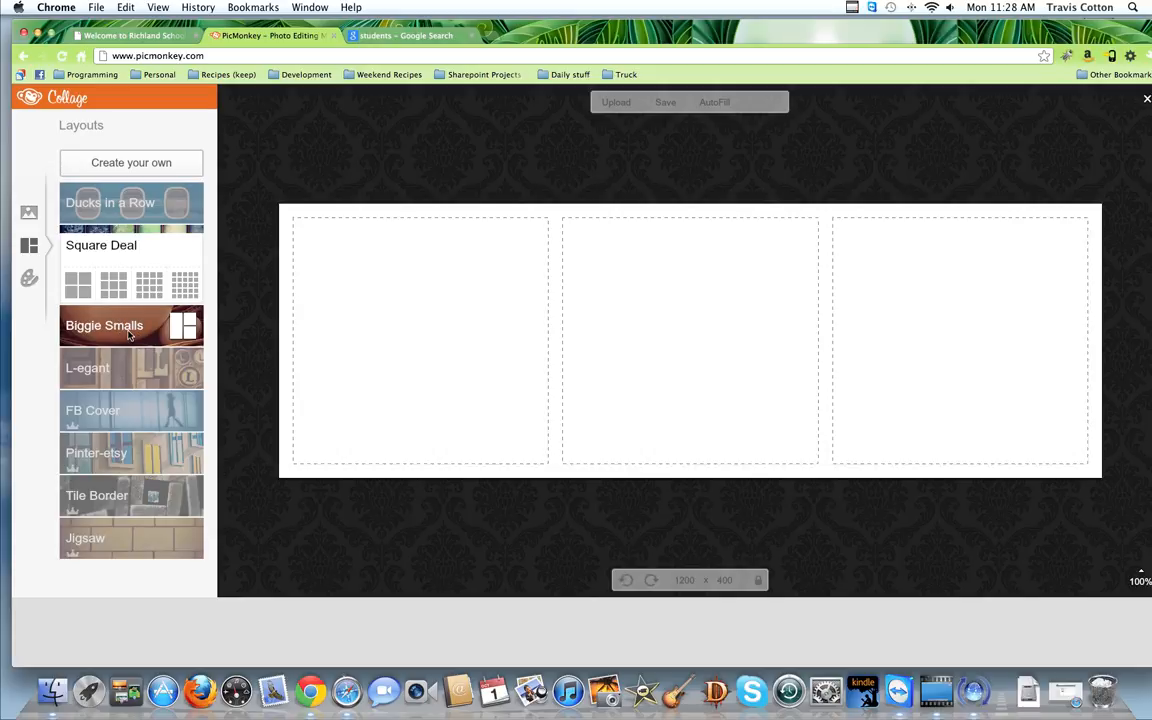
left_click(129, 334)
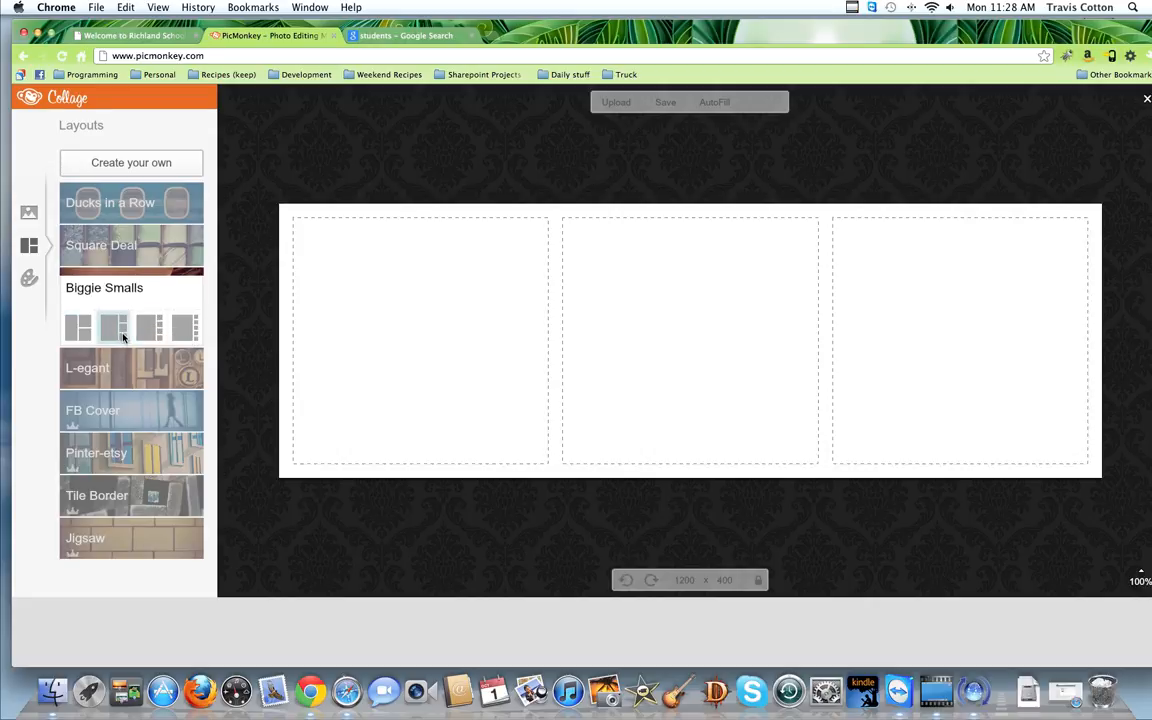
left_click(121, 334)
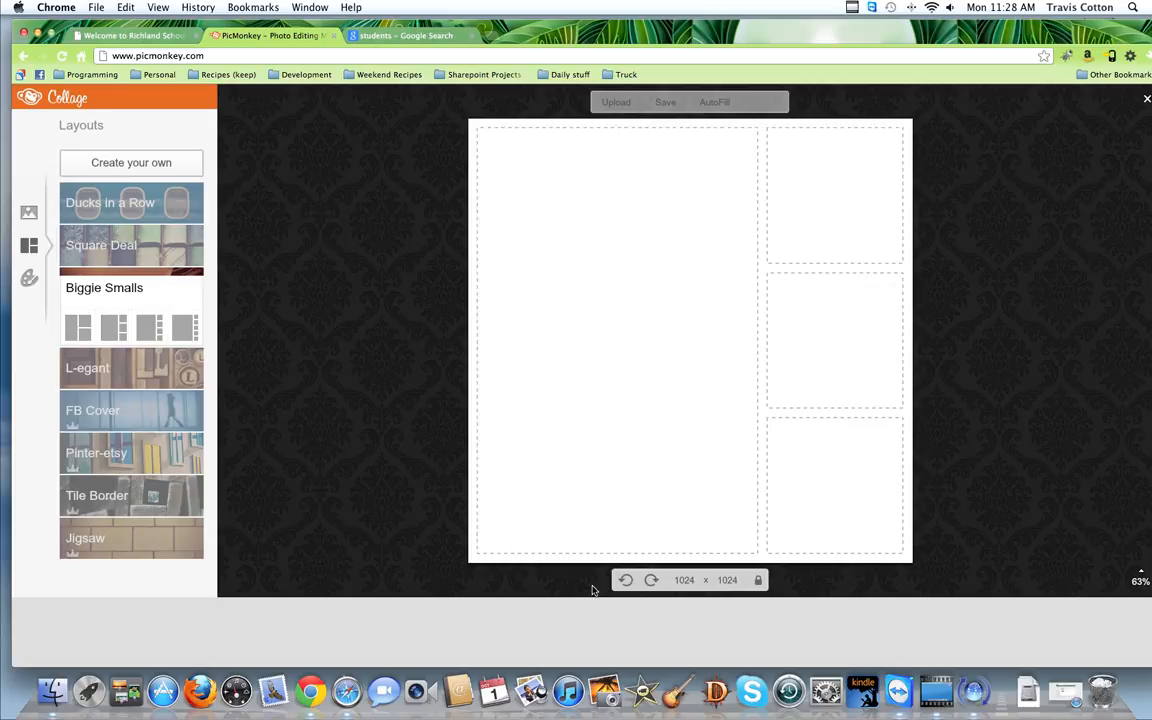
left_click(624, 581)
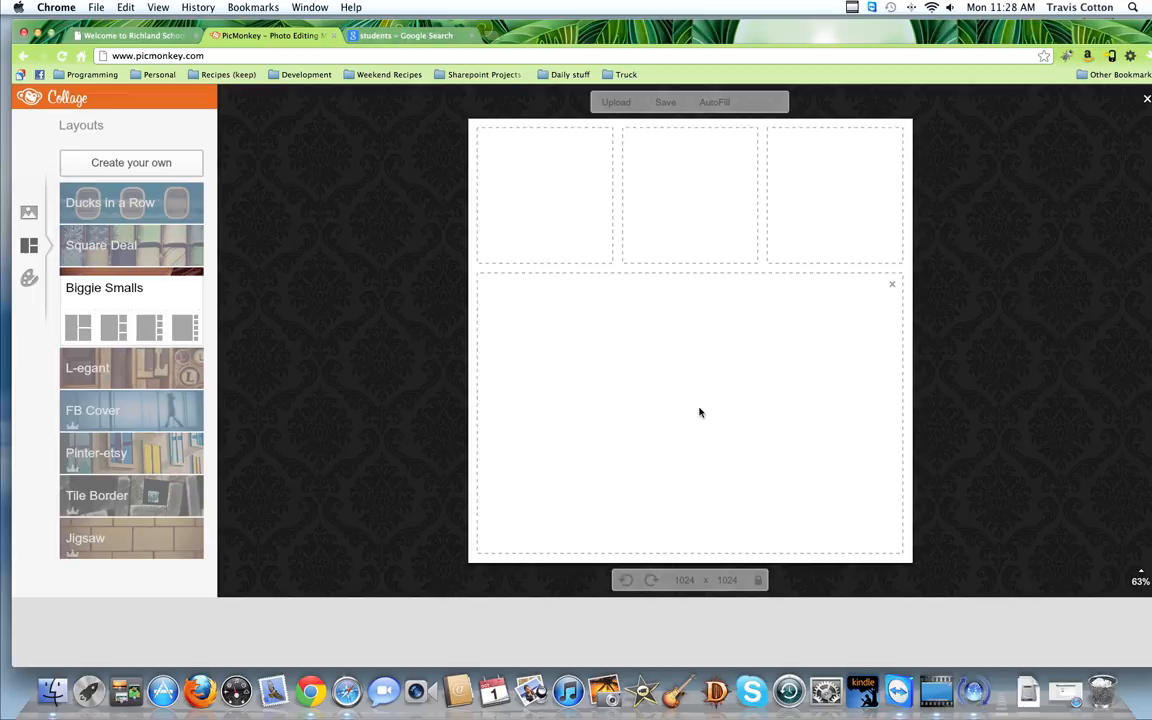
Apply the FB Cover layout that has one large cell, one medium cell and two stacked small cells.
left_click(101, 420)
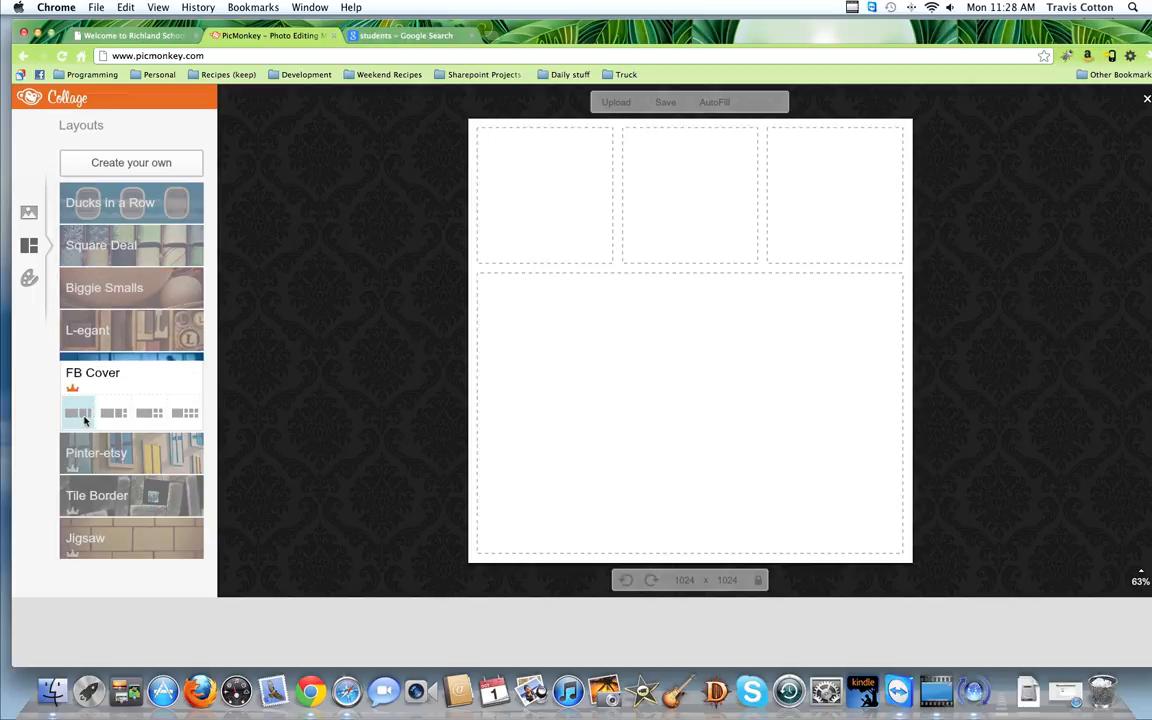
left_click(113, 420)
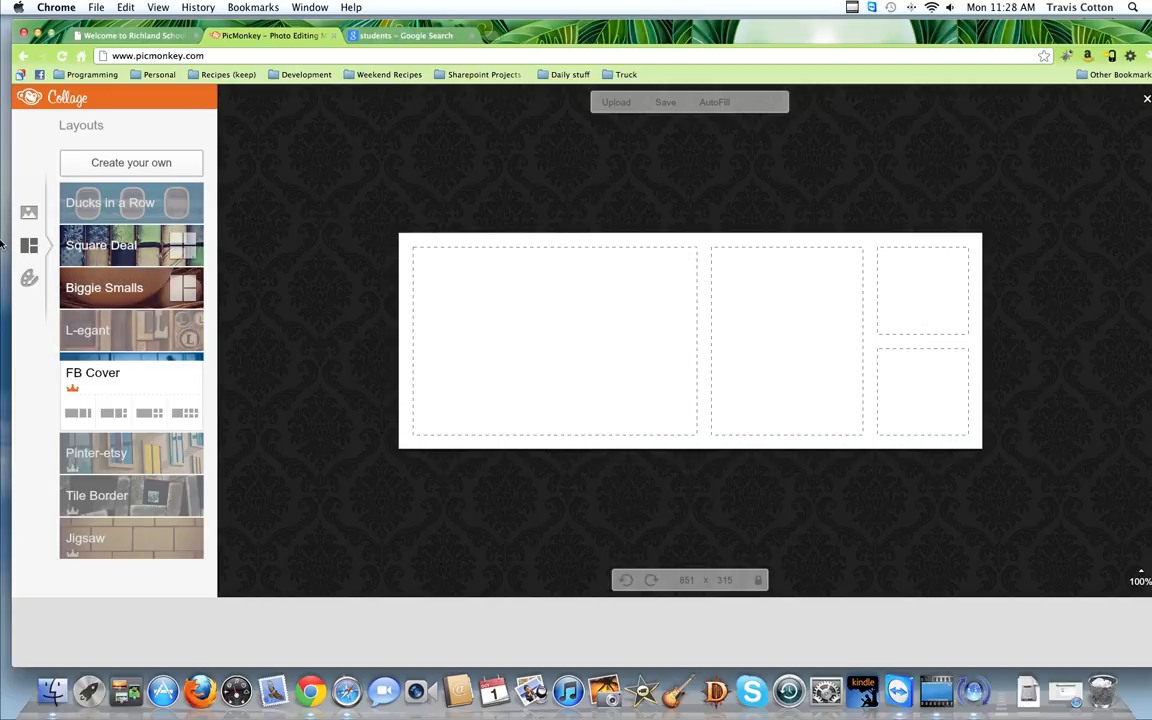
Fill the collage: group on the bench in the large cell, woman in purple in the medium, two children upper small, woman with laptop lower small.
left_click(29, 214)
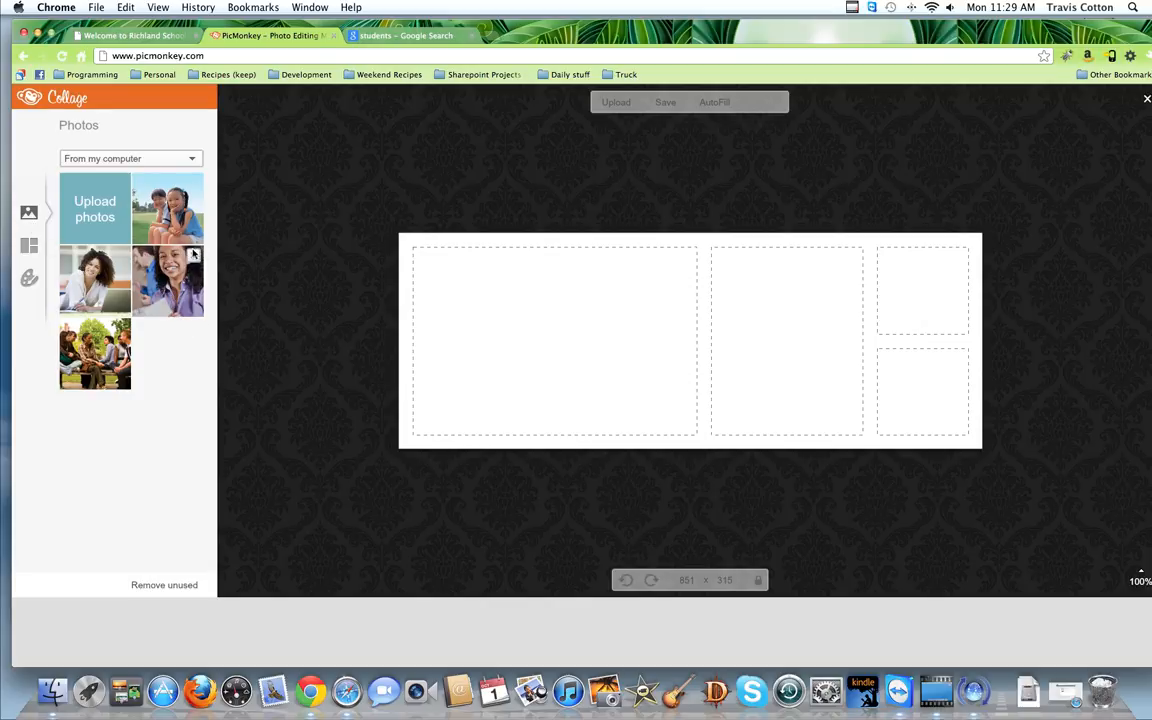
left_click_drag(167, 208, 940, 332)
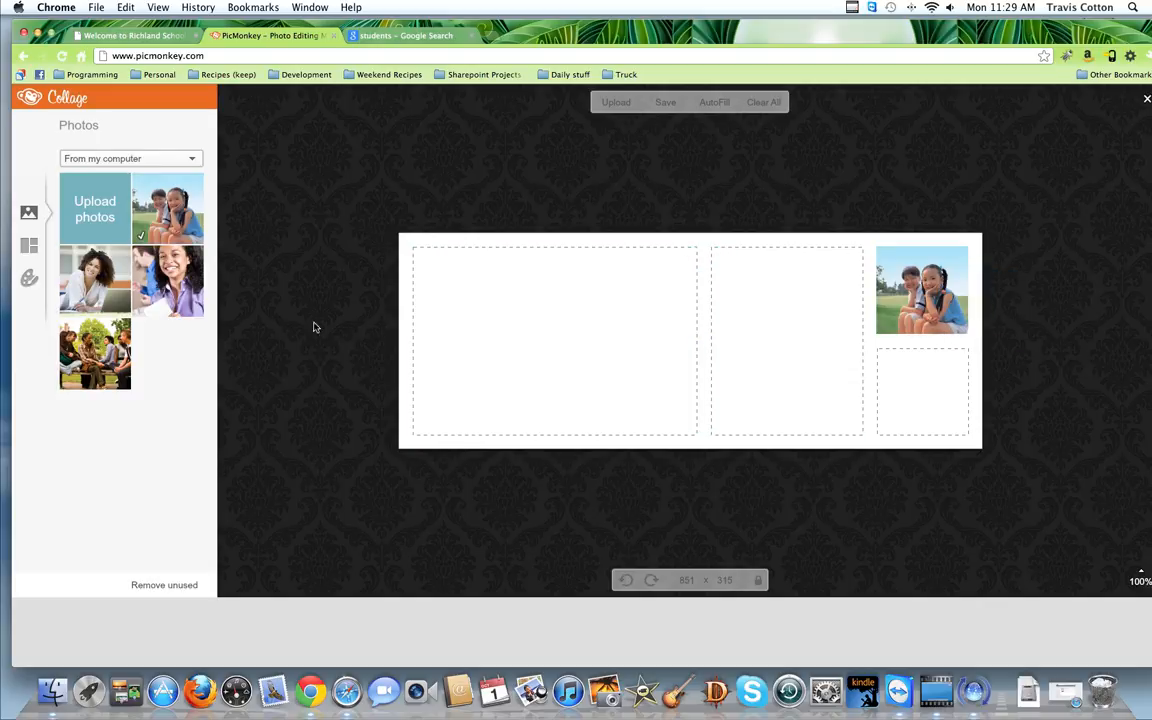
left_click_drag(167, 281, 822, 395)
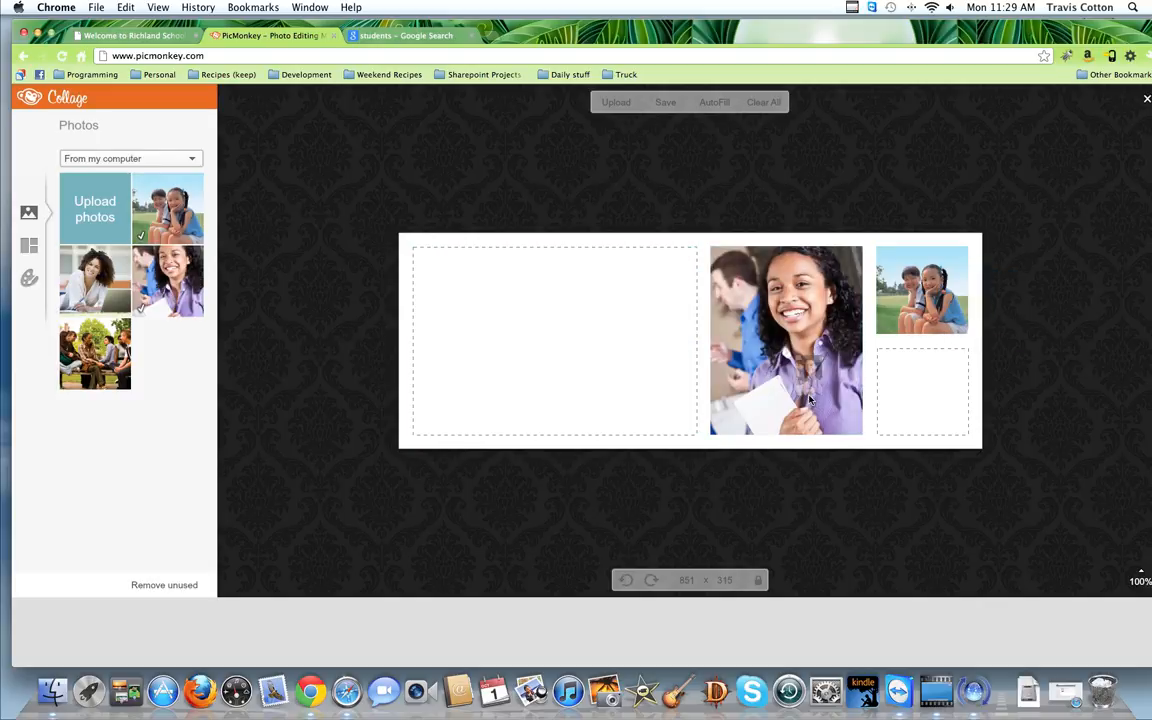
left_click_drag(103, 296, 912, 427)
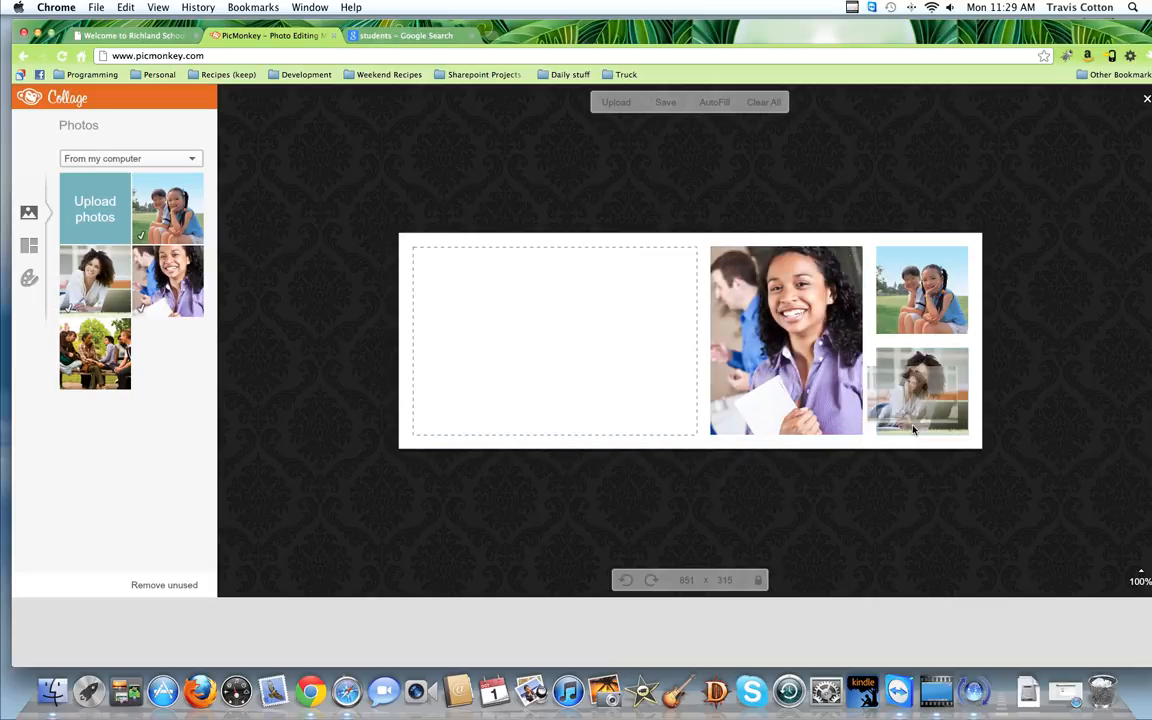
left_click_drag(108, 367, 468, 389)
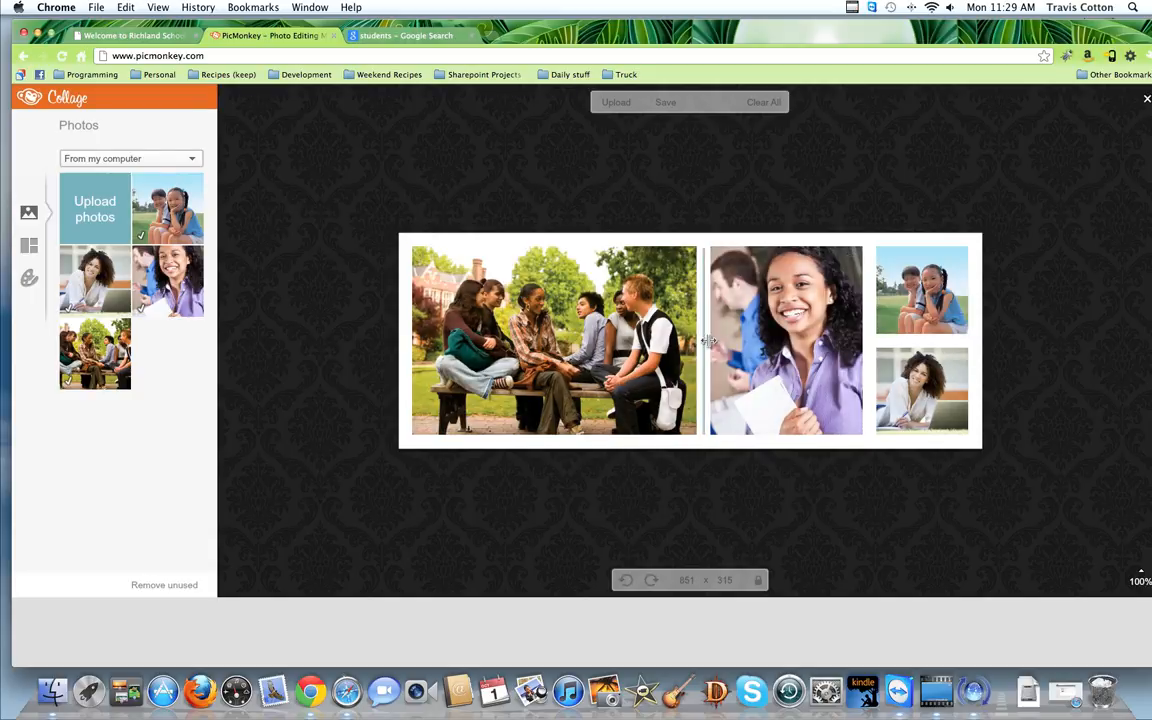
Reposition the photo of the woman in purple and the photo of the woman with the laptop within their cells.
left_click_drag(772, 303, 793, 321)
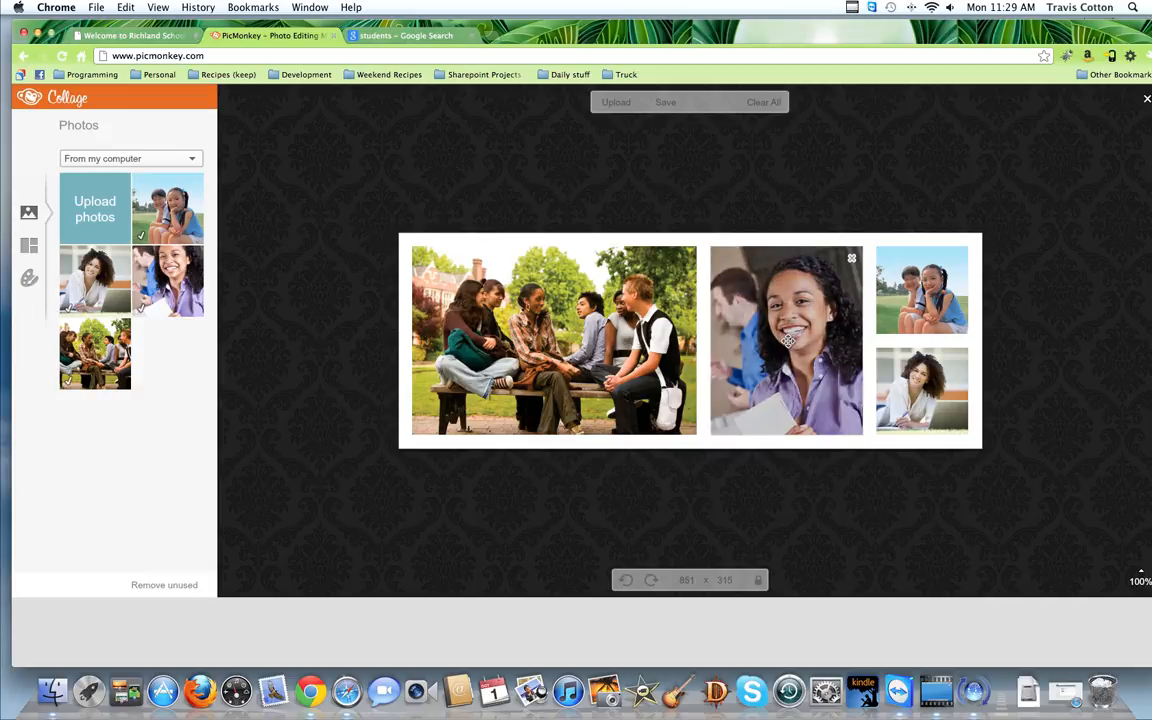
left_click_drag(914, 386, 930, 389)
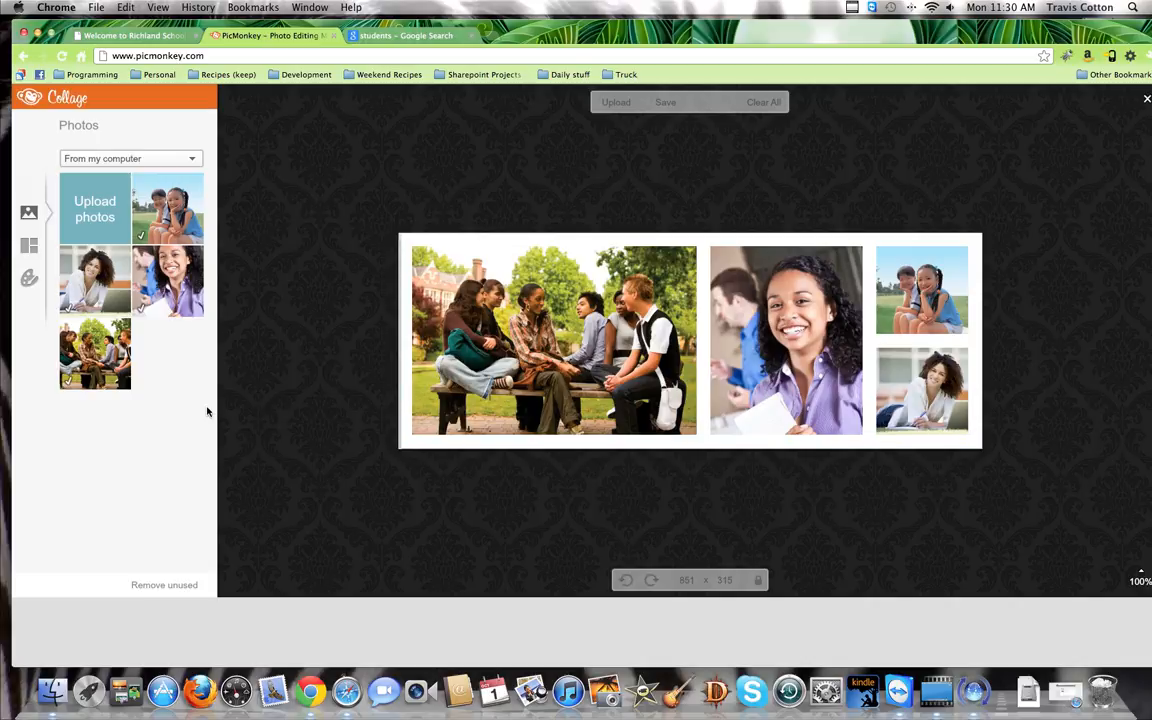
Set the collage background's spacing to 5 and its corner rounding to 100%.
left_click(28, 282)
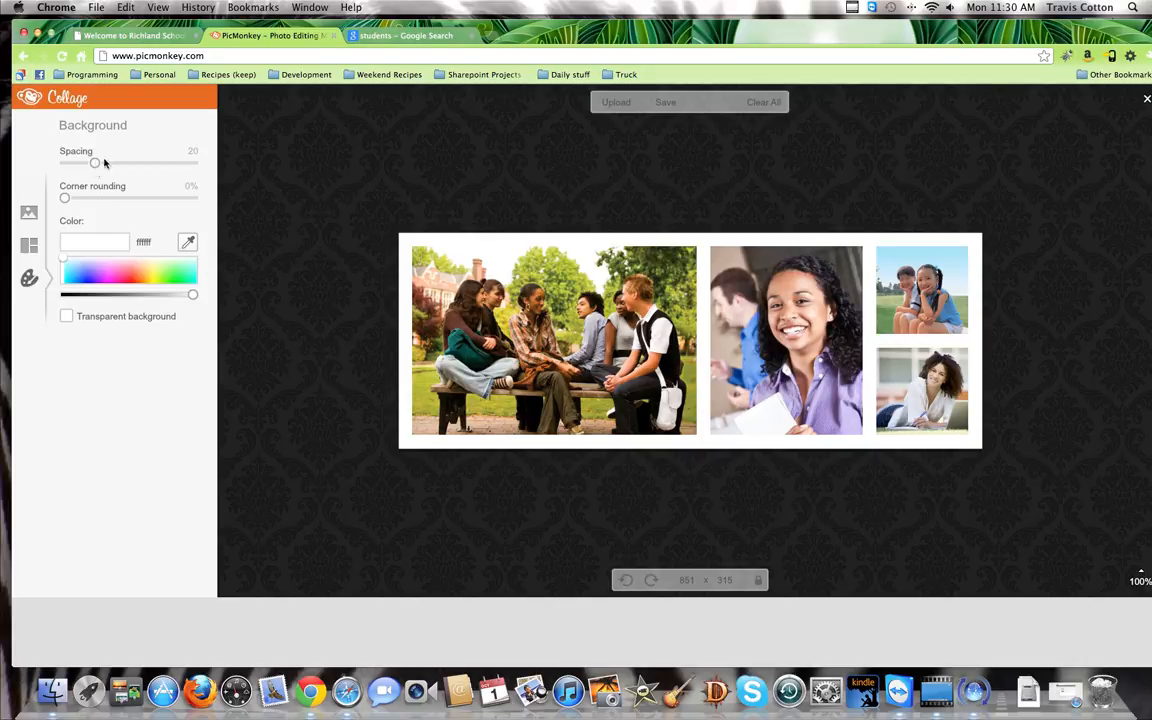
left_click_drag(94, 165, 72, 167)
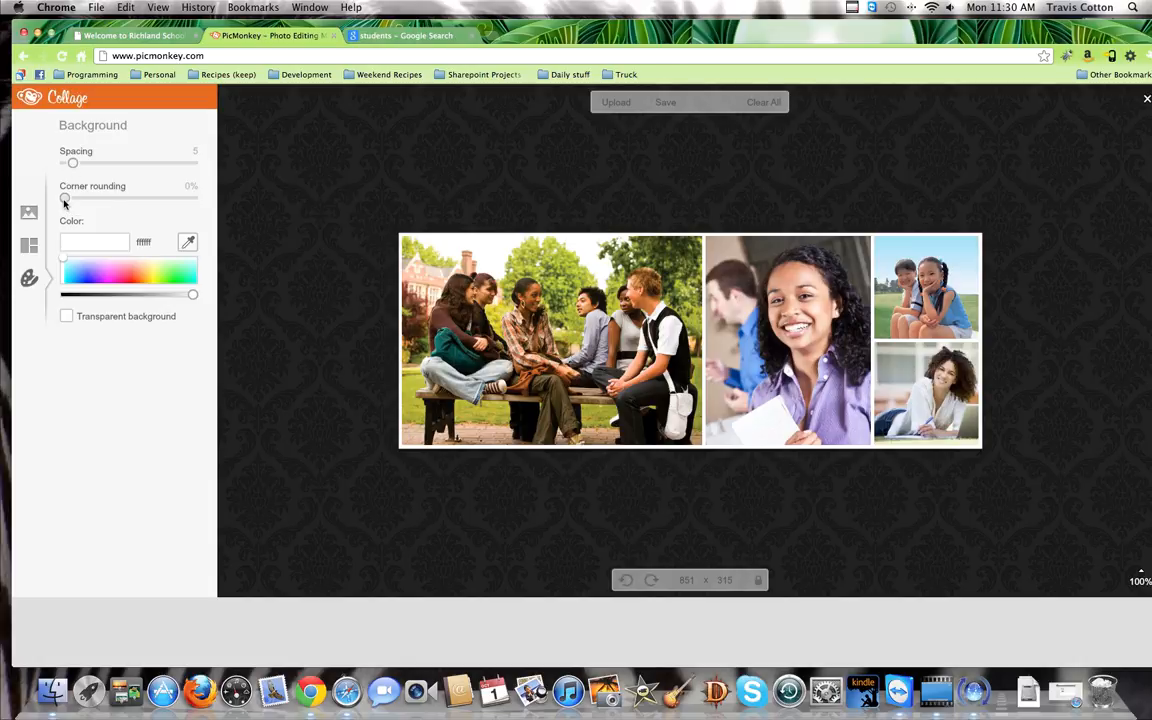
mouse_move(405, 243)
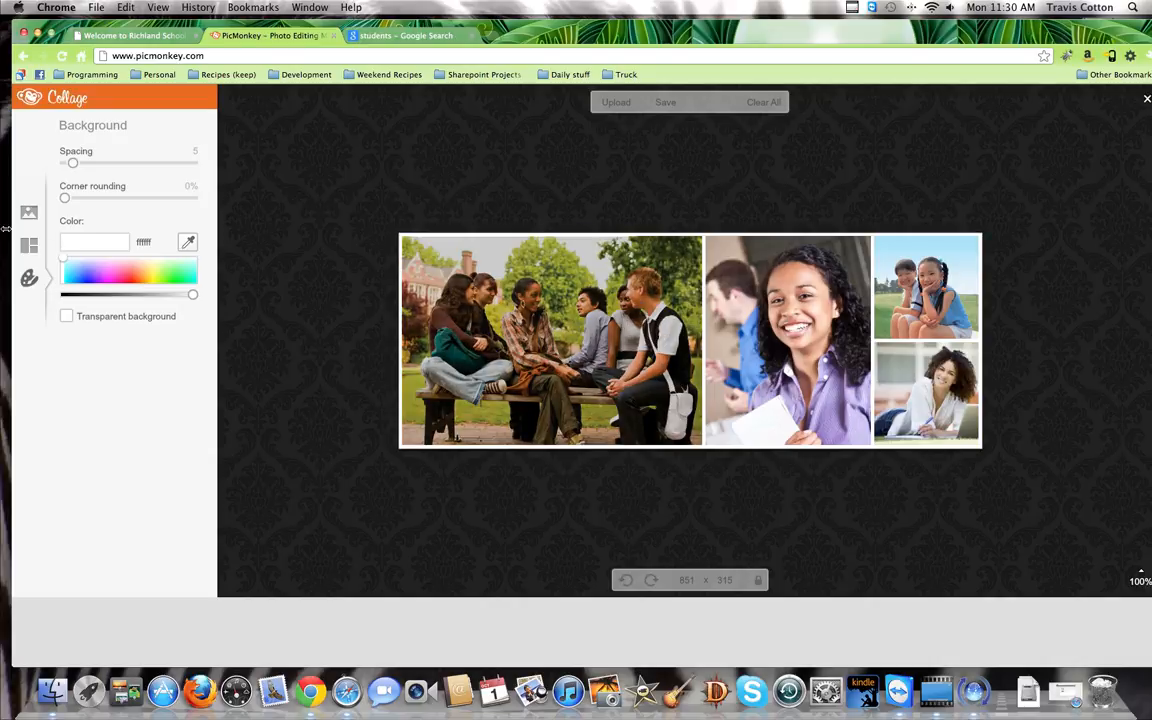
left_click_drag(64, 197, 217, 215)
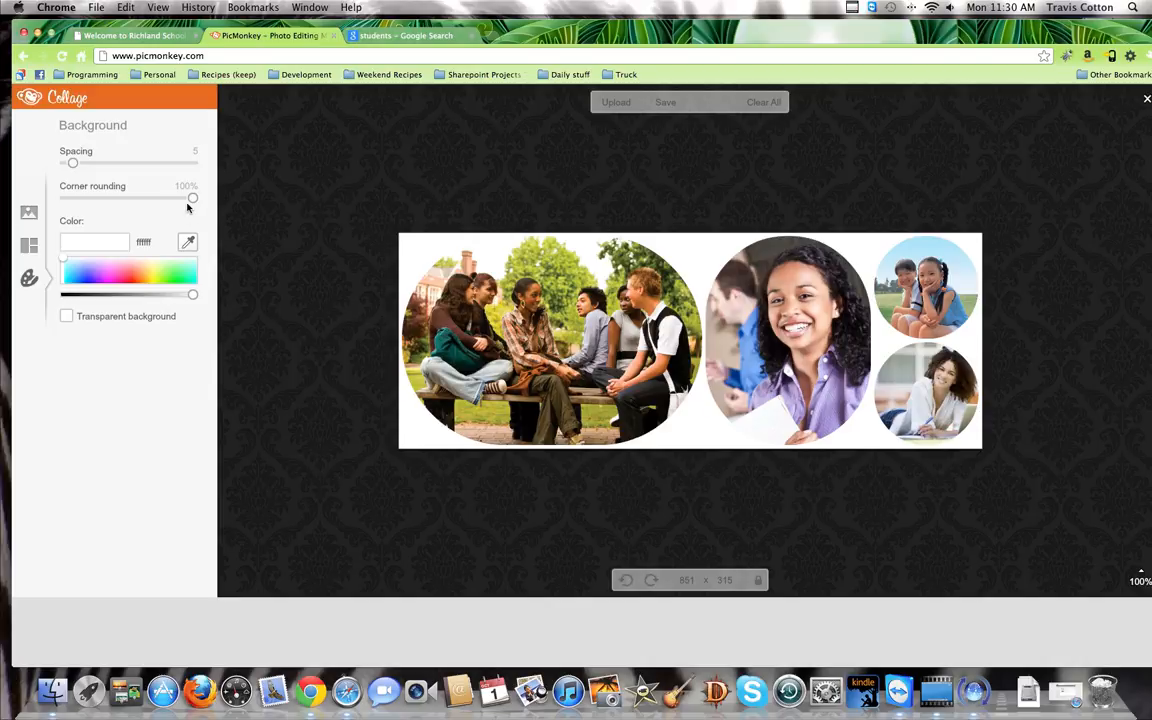
Set the collage's corner rounding to 0% and preview the transparent background, leaving it turned off.
left_click_drag(193, 200, 62, 205)
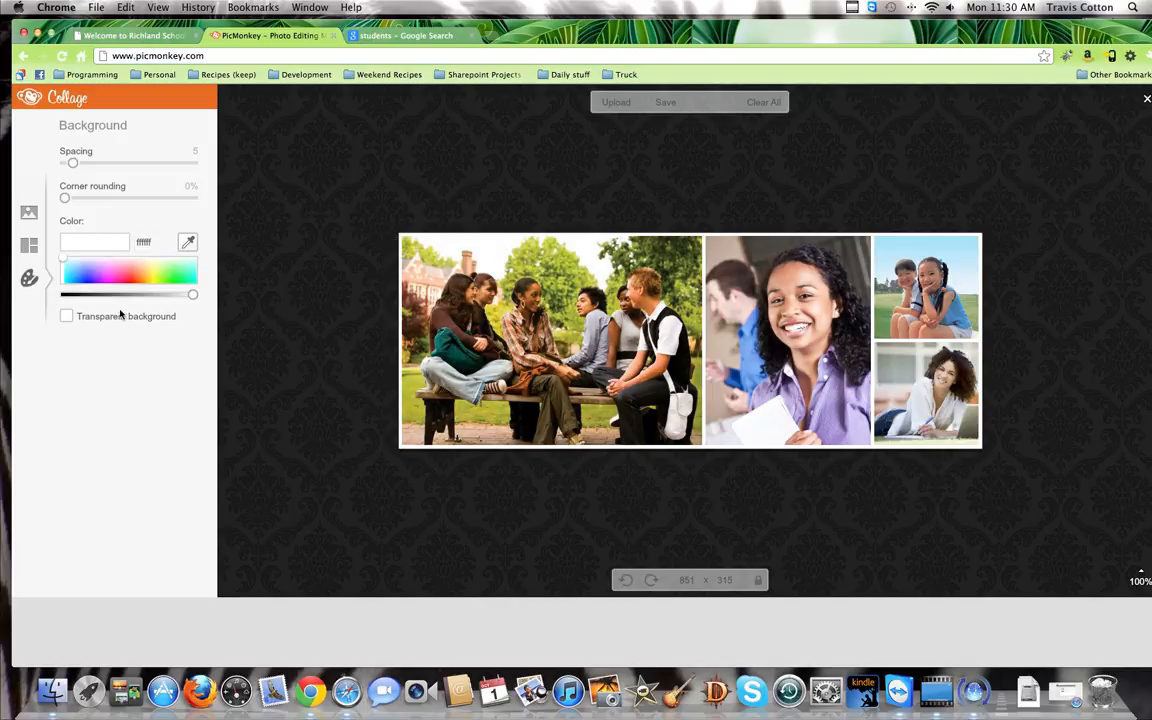
left_click(66, 317)
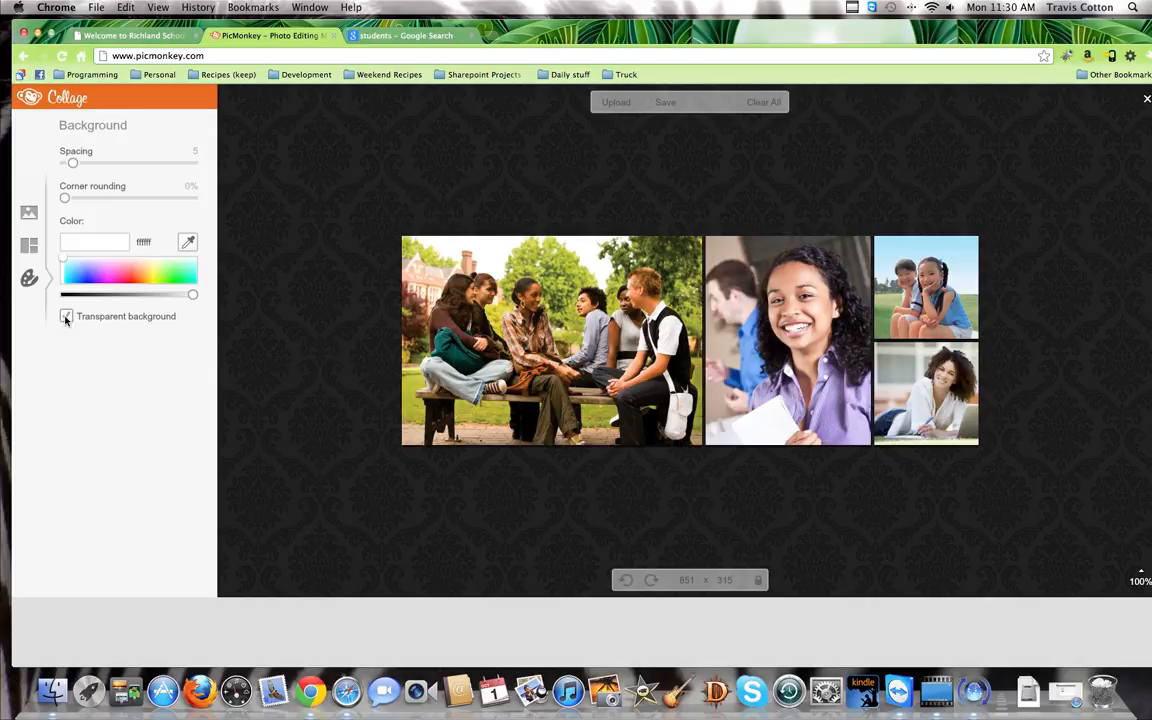
left_click(66, 317)
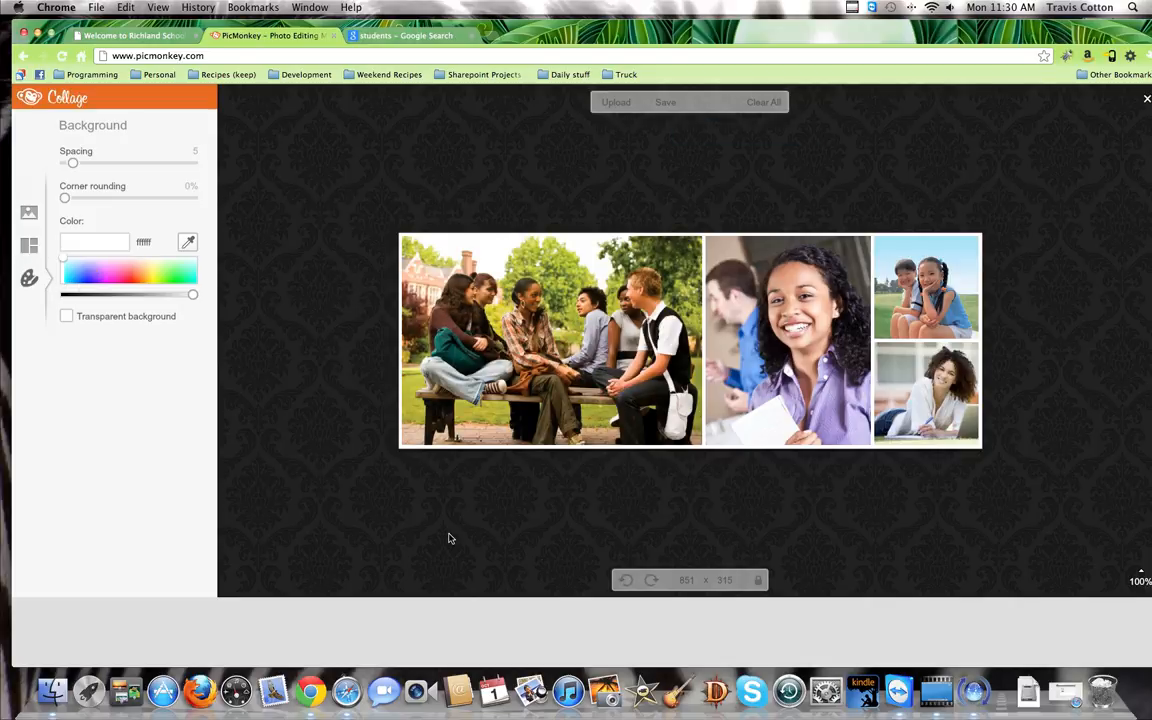
Resize the collage to 940 x 367 and reposition the photo of the woman with the laptop within its cell.
left_click(690, 580)
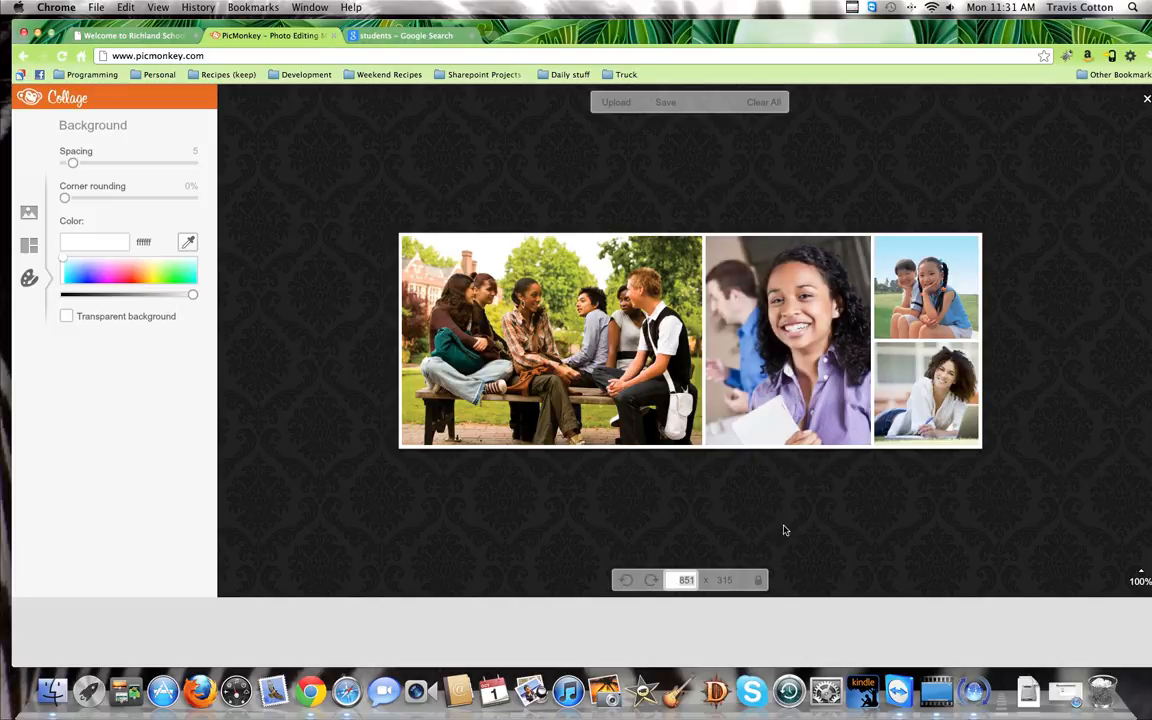
double_click(686, 580)
type("90")
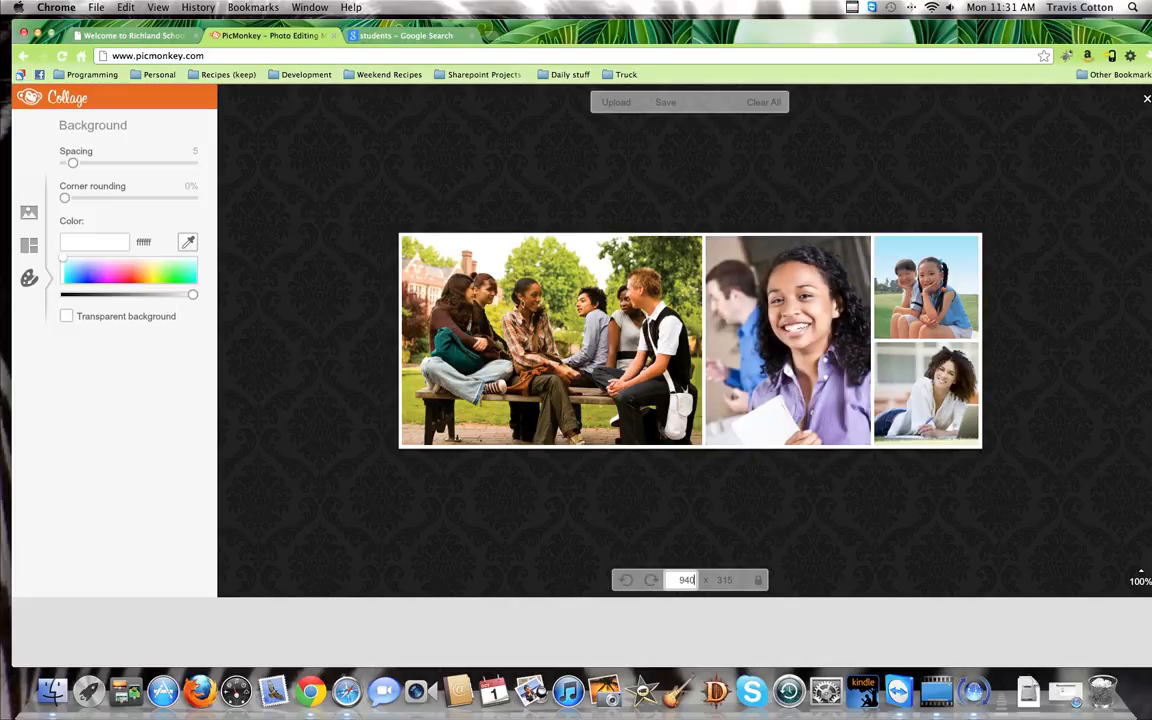
key("Tab")
type("3")
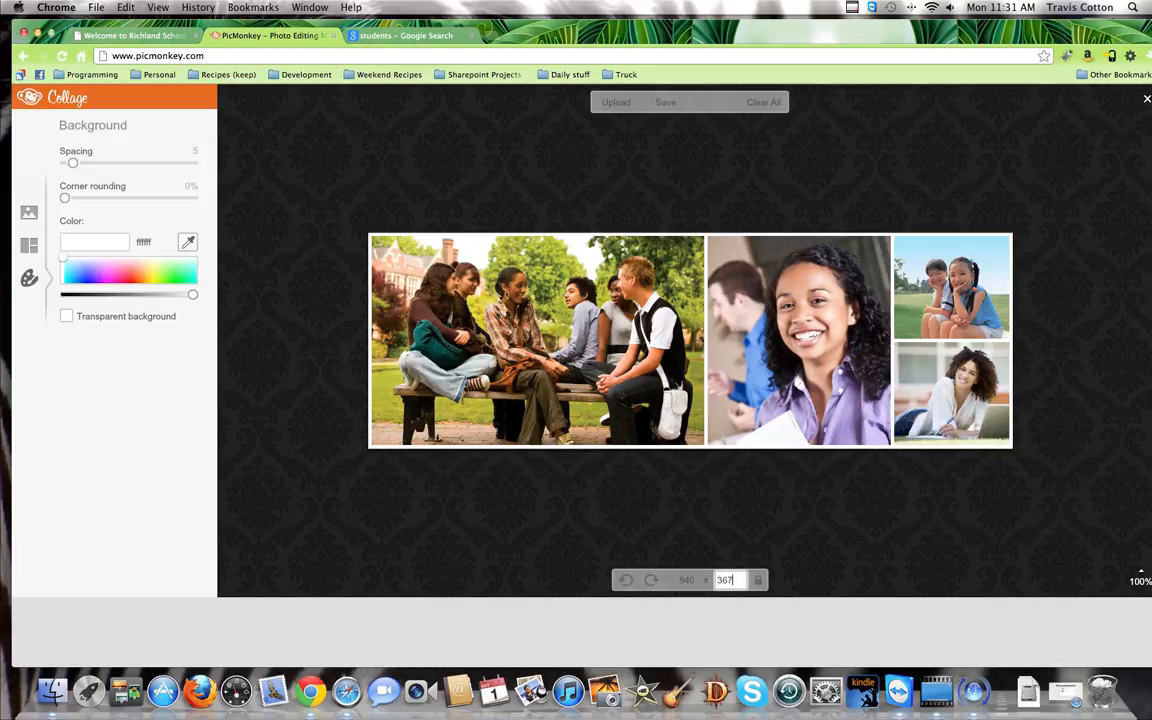
type("67")
key("Return")
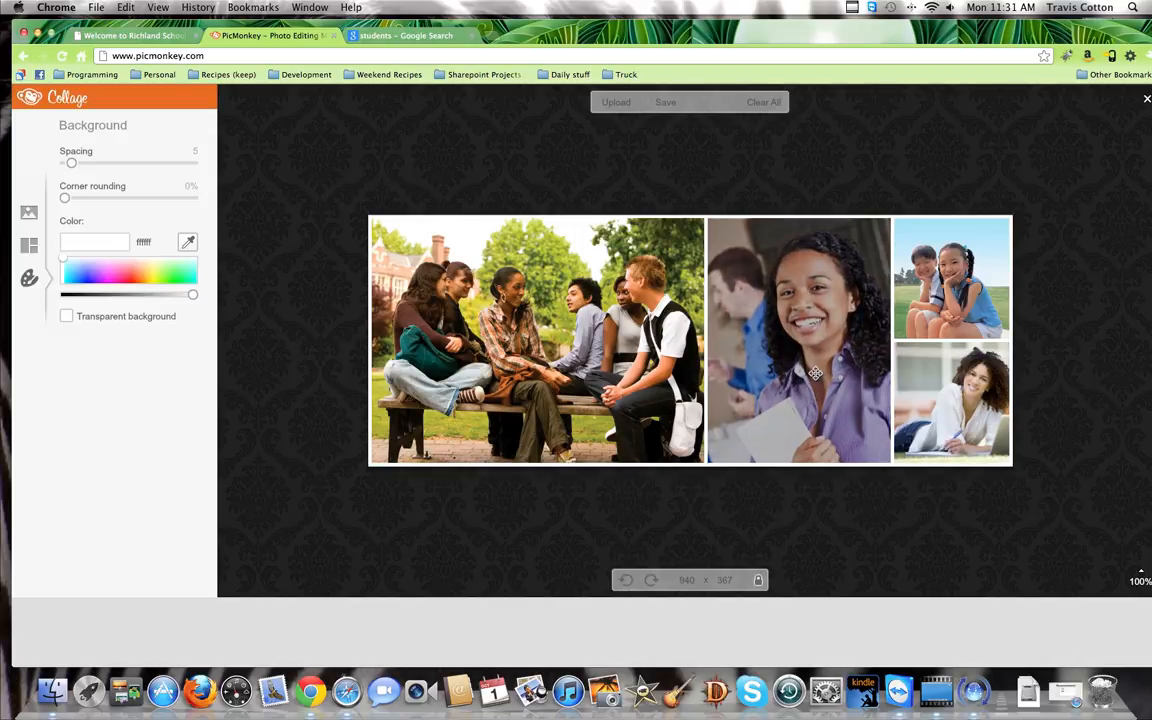
left_click_drag(949, 402, 939, 403)
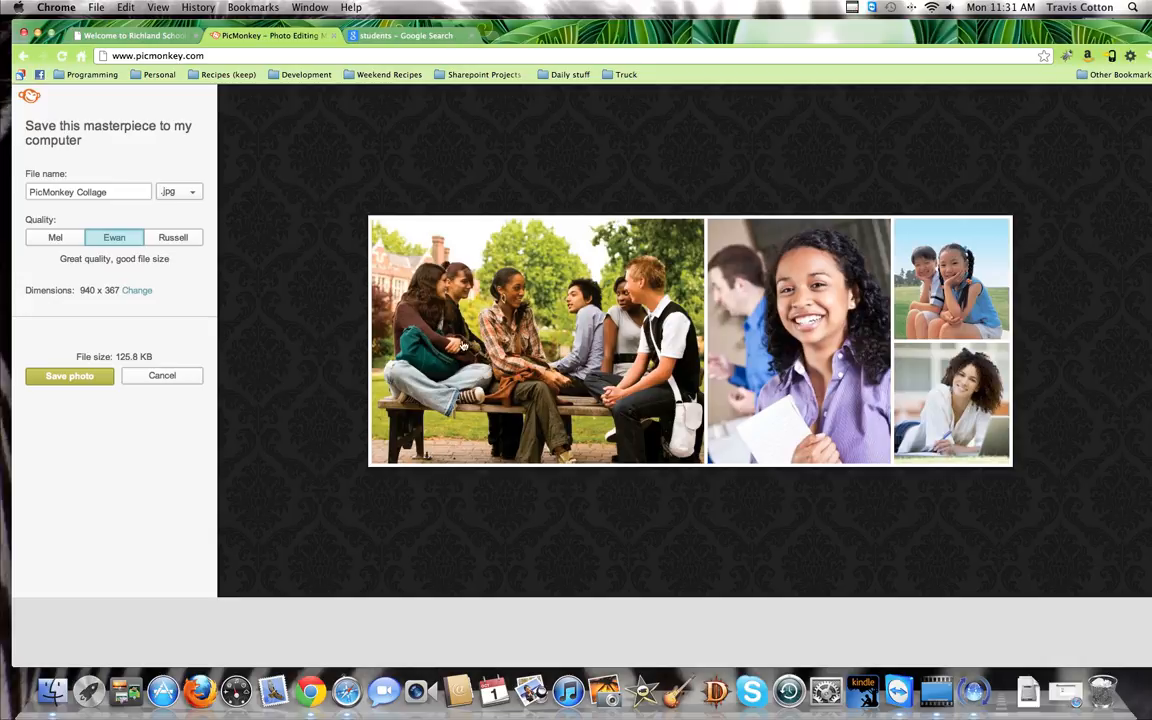
Cancel saving and apply the Biggie Smalls layout with one large and three small cells, rotated left so the small cells form the upper row.
left_click(170, 377)
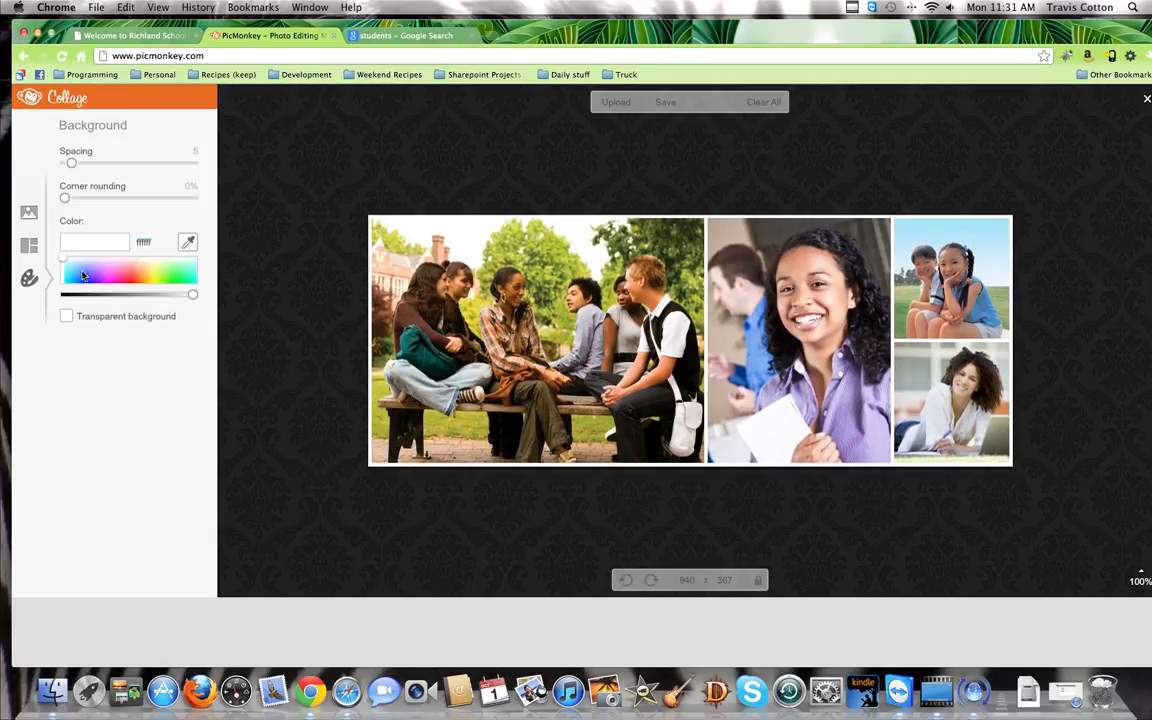
left_click(28, 240)
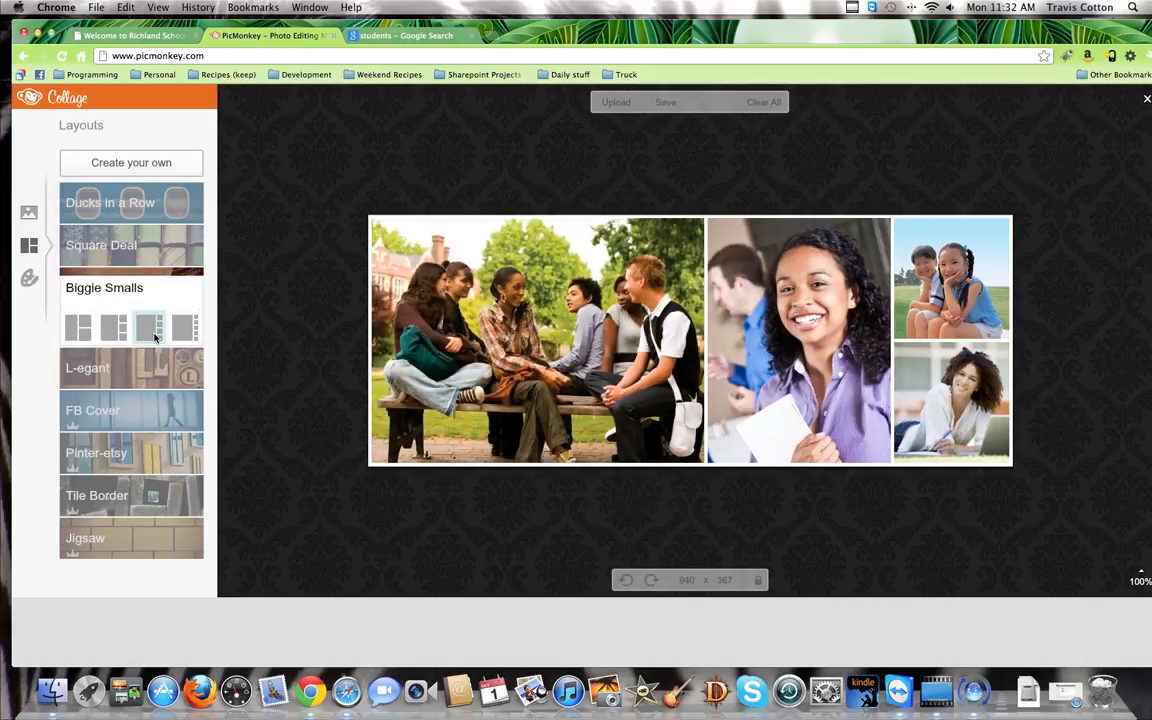
left_click(115, 334)
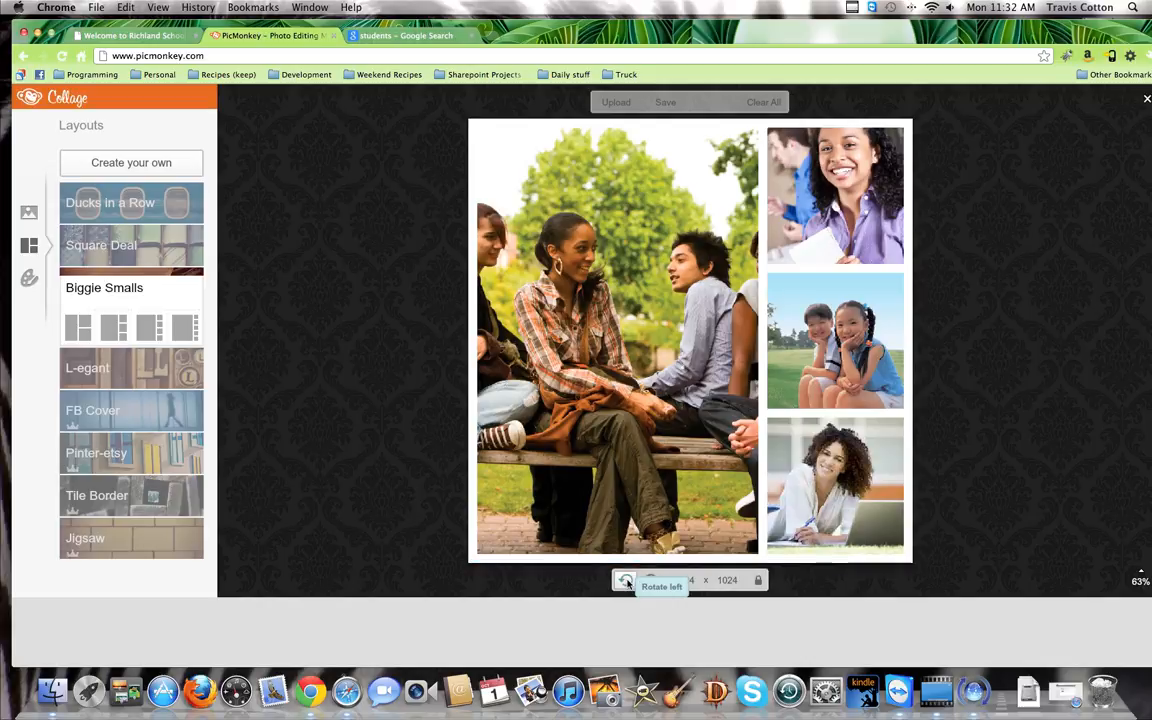
left_click(625, 581)
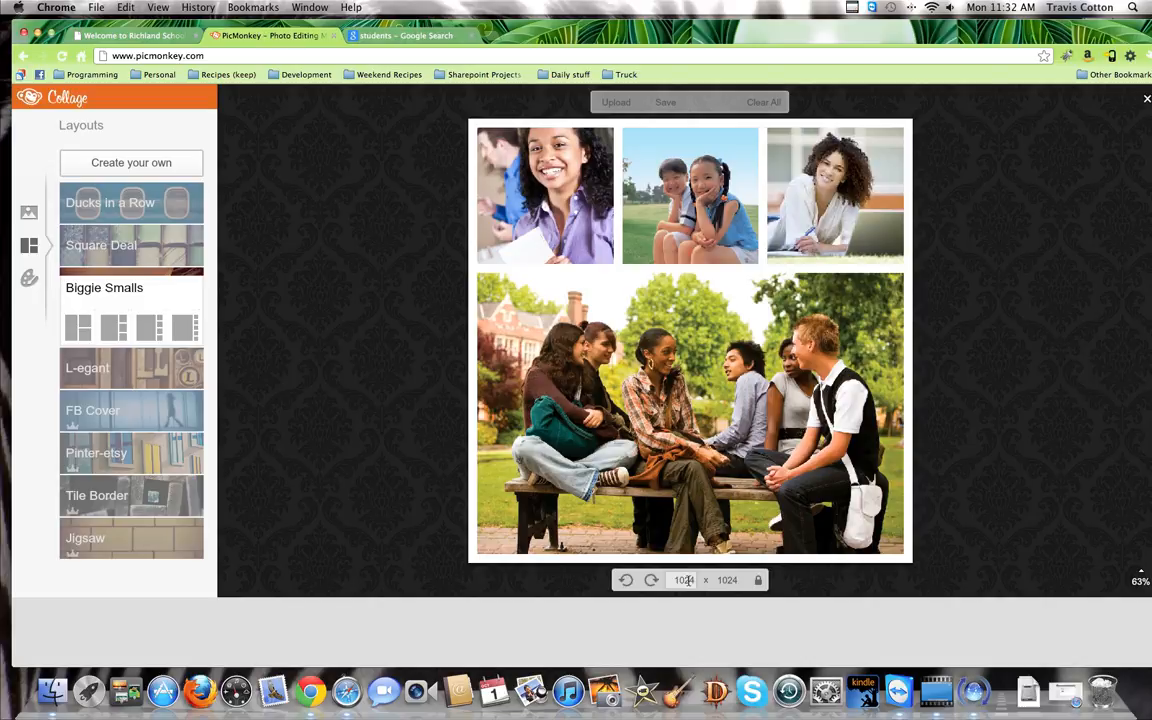
Set the dimensions of the rotated Biggie Smalls collage to 940 x 367.
double_click(684, 580)
type("940")
key("Tab")
type("367")
key("Return")
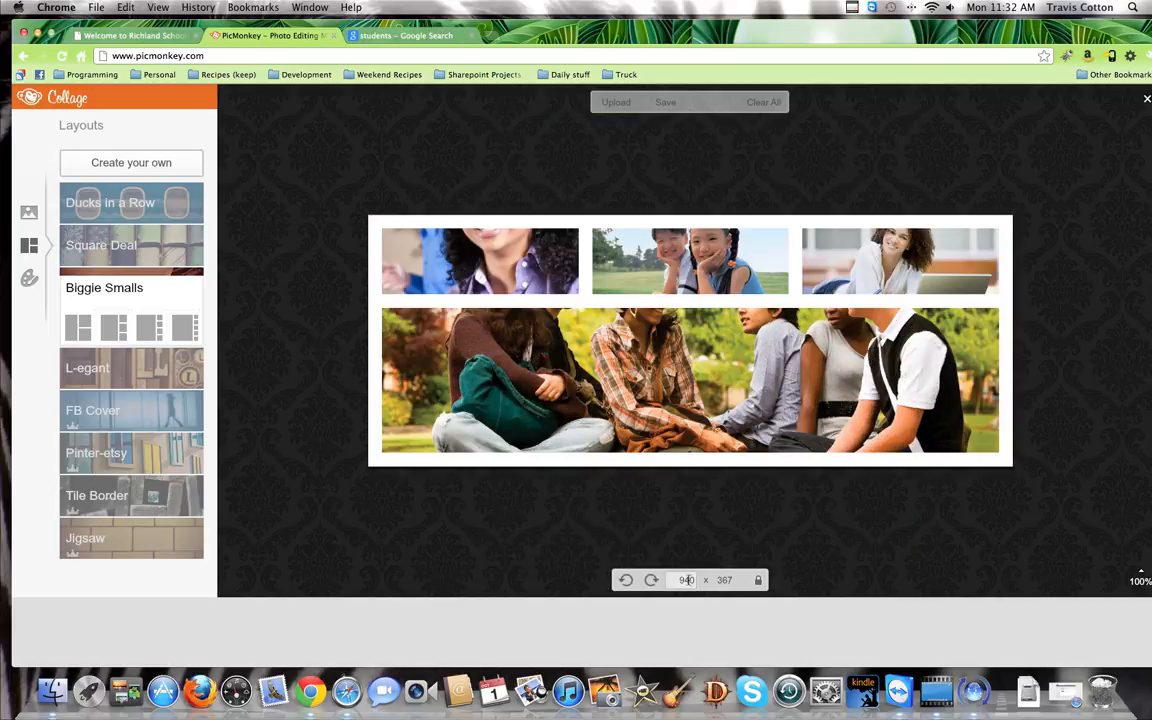
Reposition all four photos within their cells so the people's faces show.
mouse_move(702, 271)
left_mouse_down()
mouse_move(703, 282)
mouse_move(718, 279)
left_mouse_up()
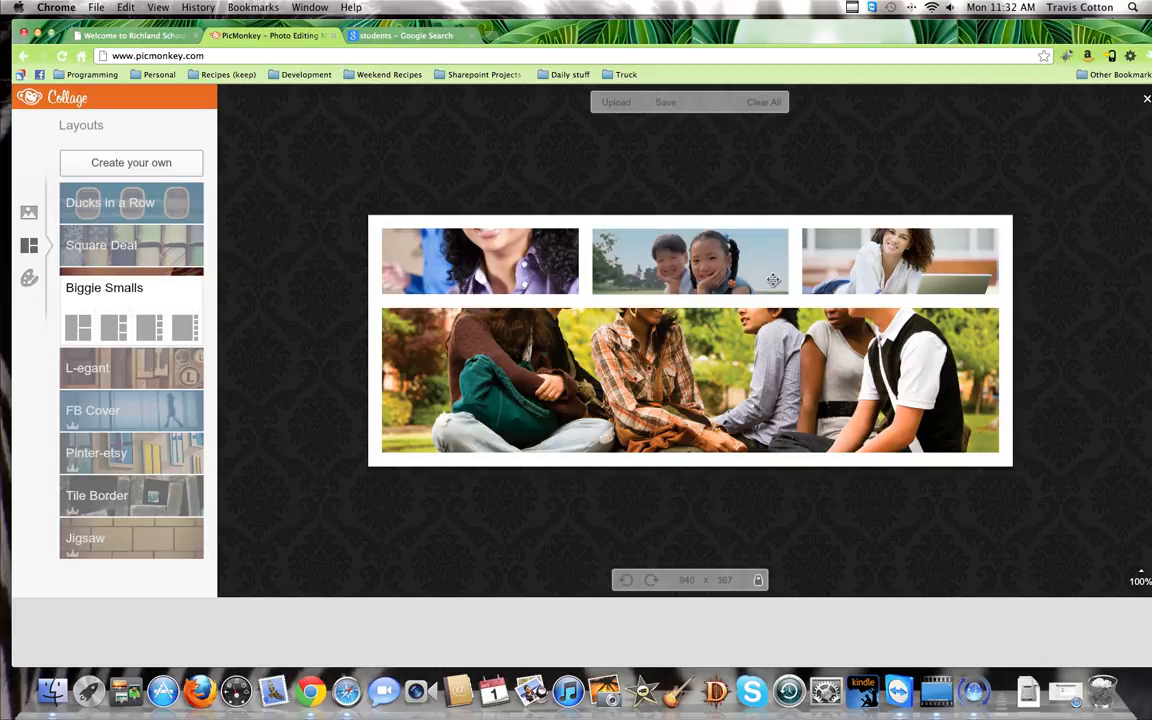
mouse_move(895, 263)
left_mouse_down()
mouse_move(898, 286)
mouse_move(902, 262)
left_mouse_up()
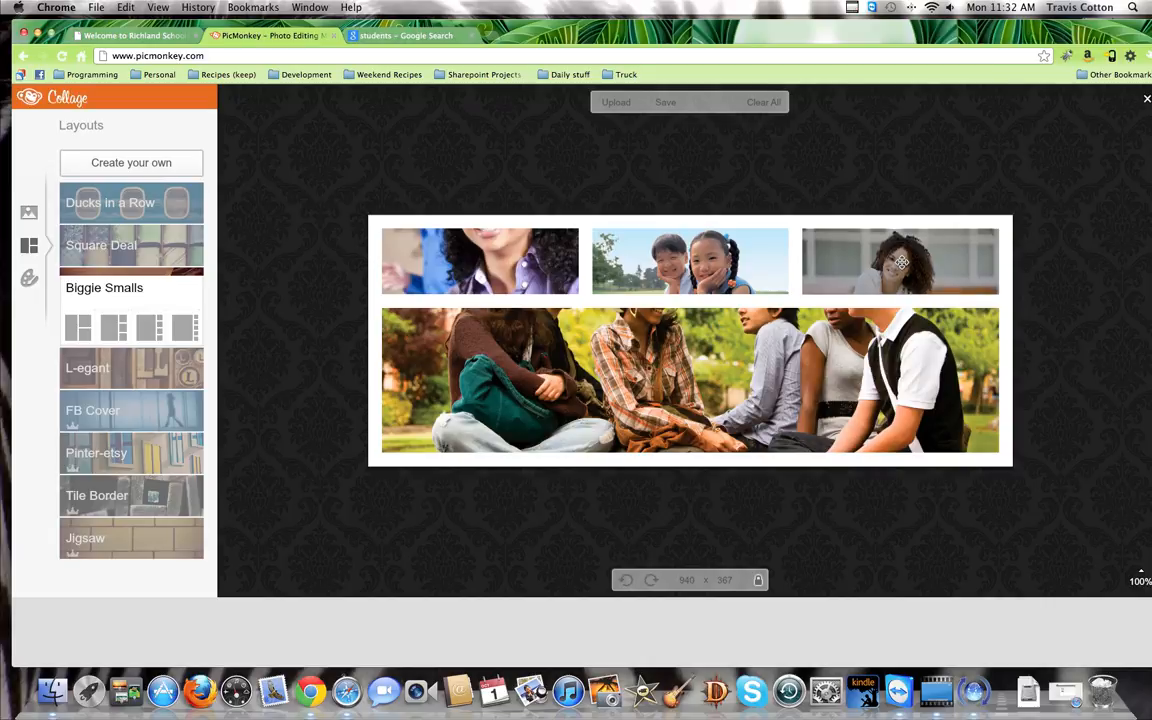
mouse_move(528, 233)
left_mouse_down()
mouse_move(528, 289)
mouse_move(527, 254)
left_mouse_up()
left_click_drag(640, 322, 529, 376)
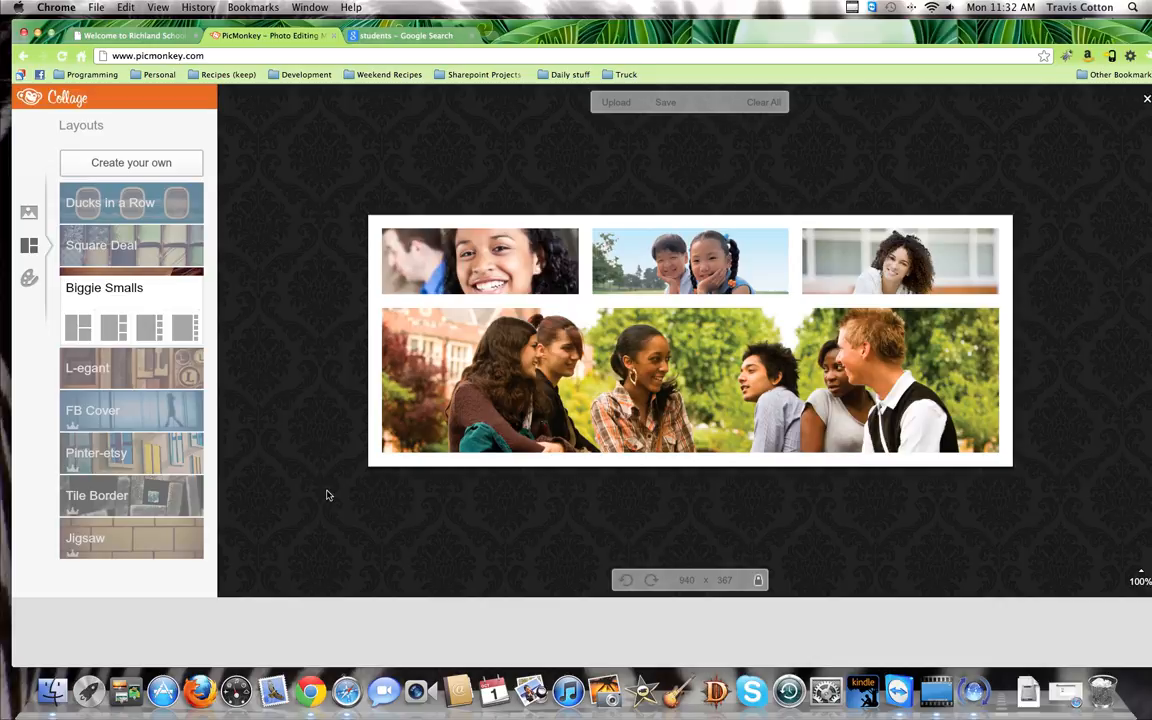
Apply the four-cell Ducks in a Row layout and set its spacing to 5.
left_click(145, 202)
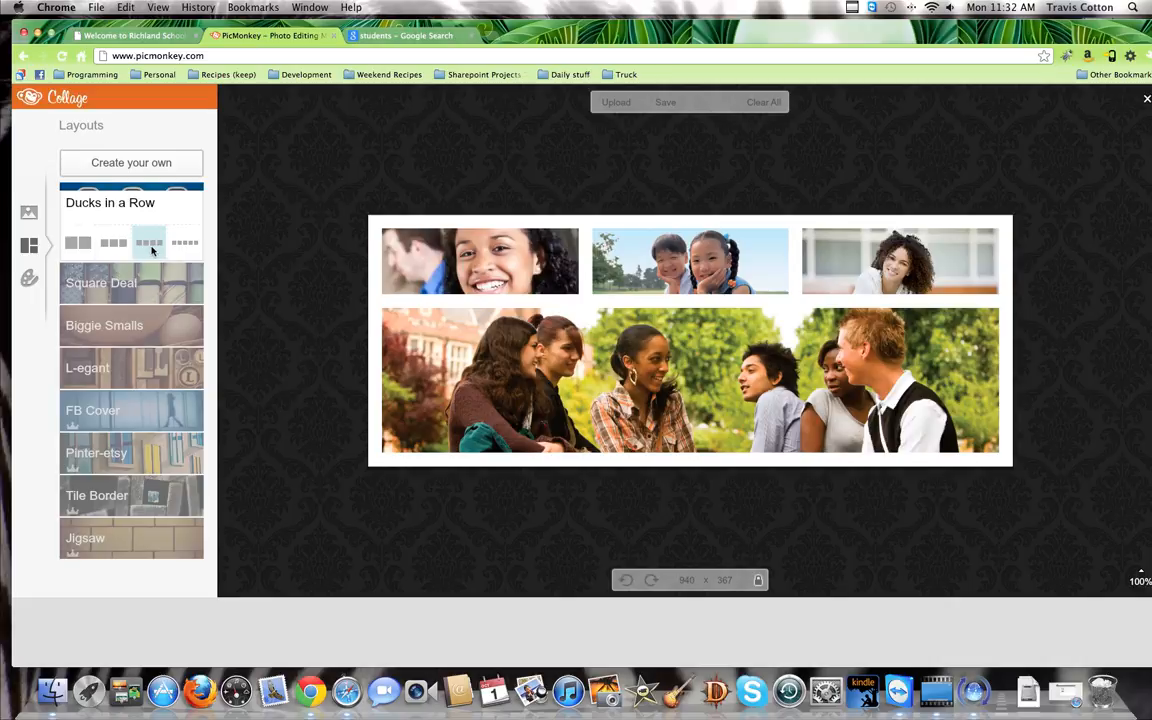
left_click(152, 249)
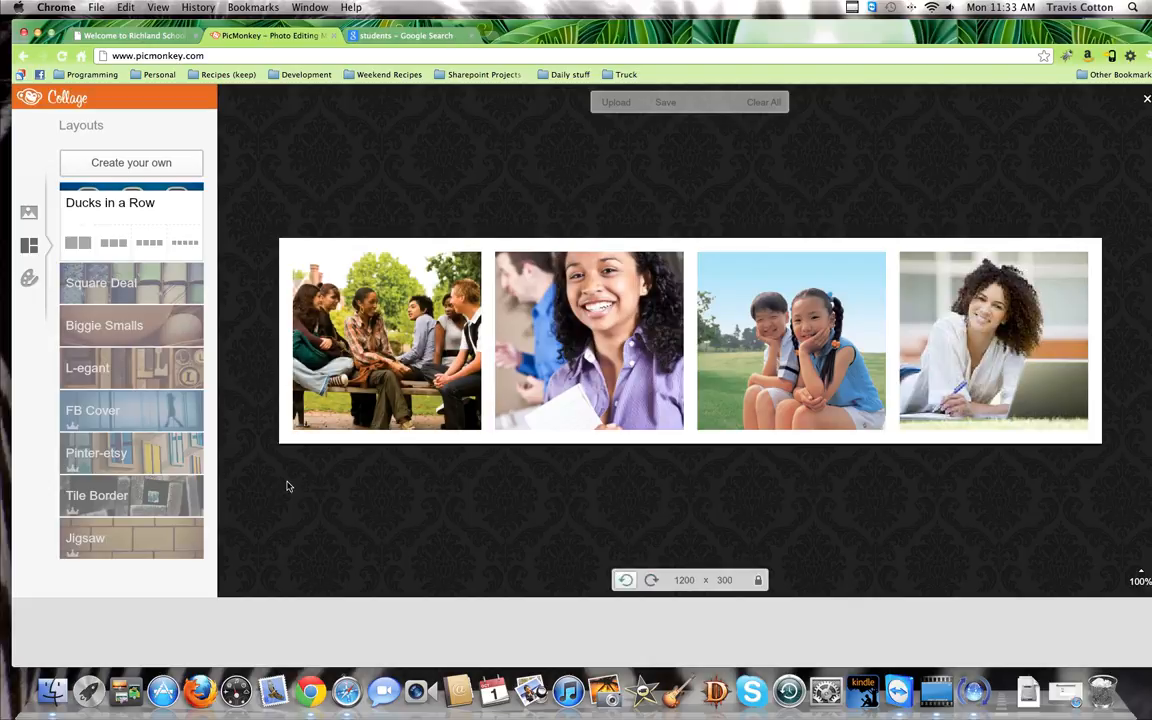
left_click(29, 278)
left_click_drag(83, 163, 69, 169)
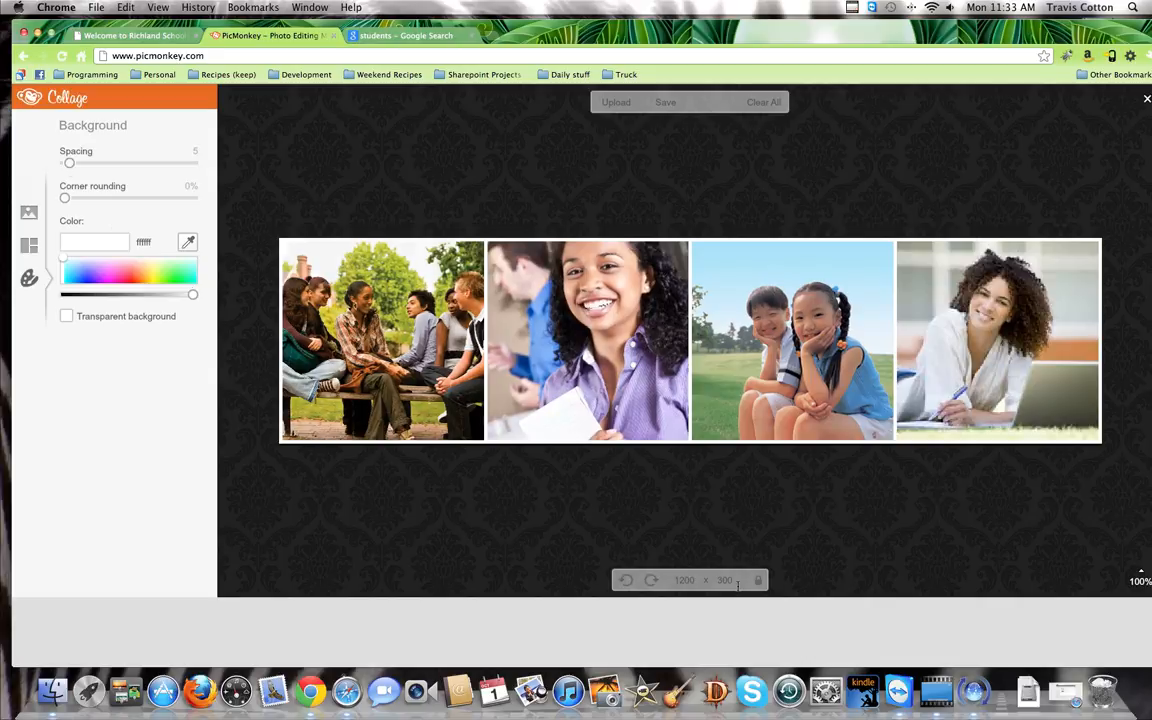
Resize the four-photo row collage to 940 x 367.
double_click(684, 580)
type("940")
key("Tab")
type("367")
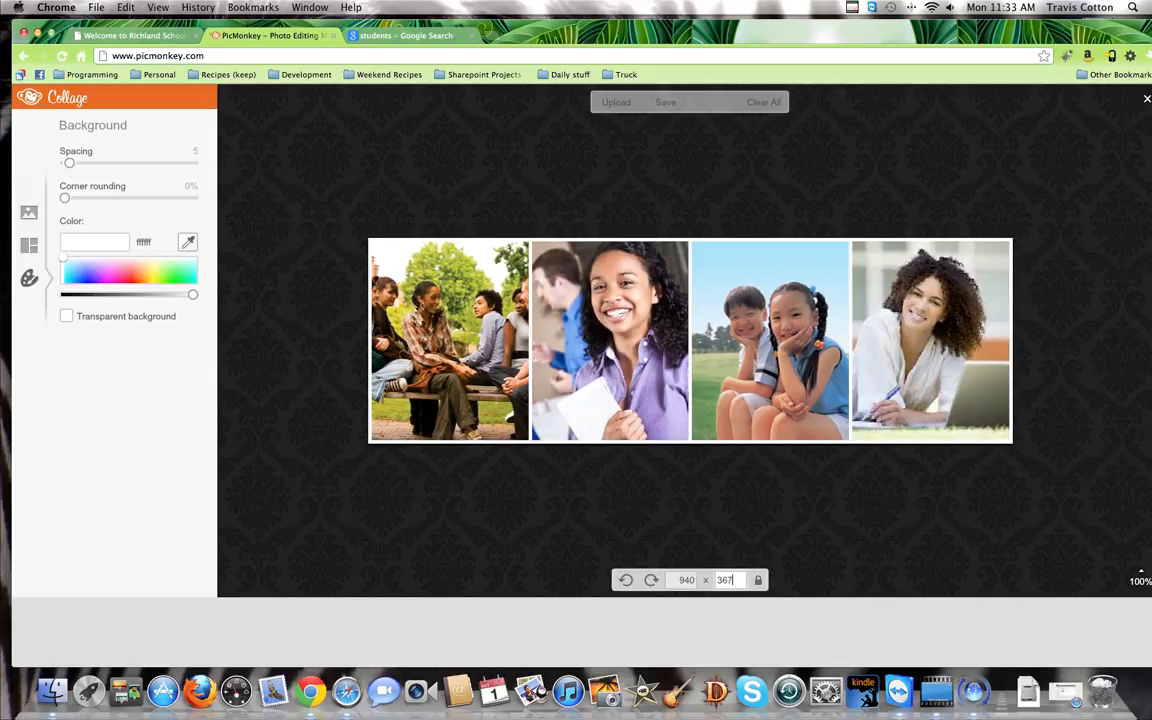
key("Return")
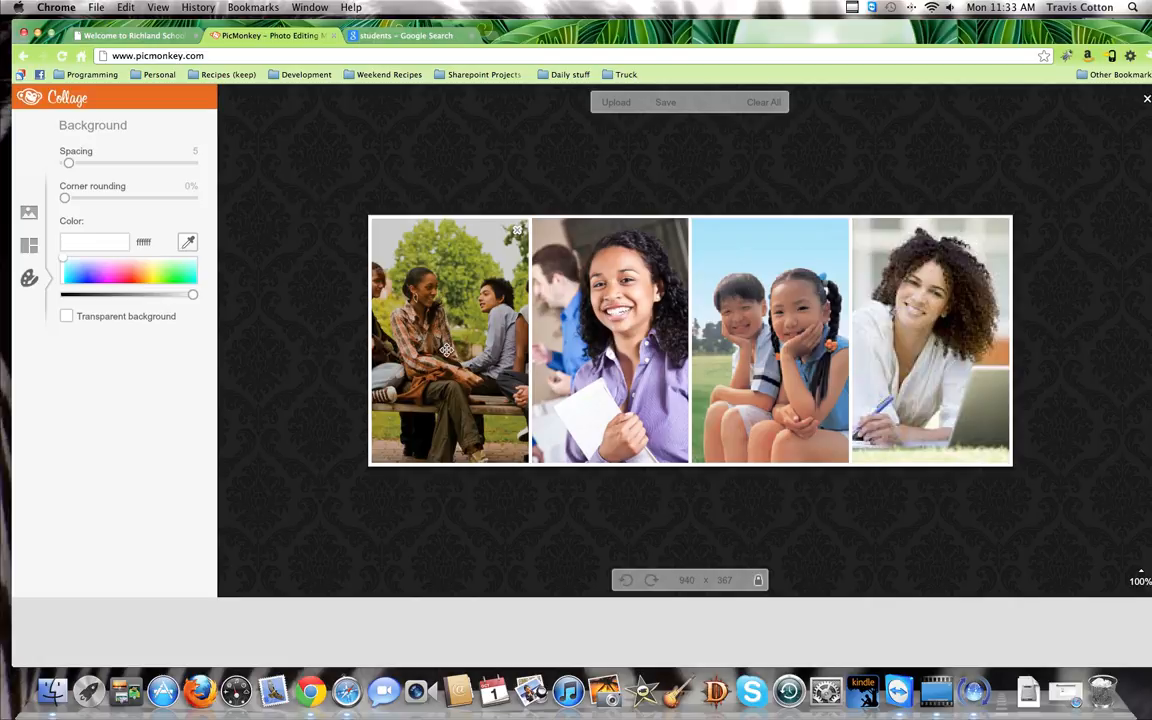
Reapply the FB Cover layout with one large, one medium and two stacked small cells, and set its spacing to 5.
left_click(27, 250)
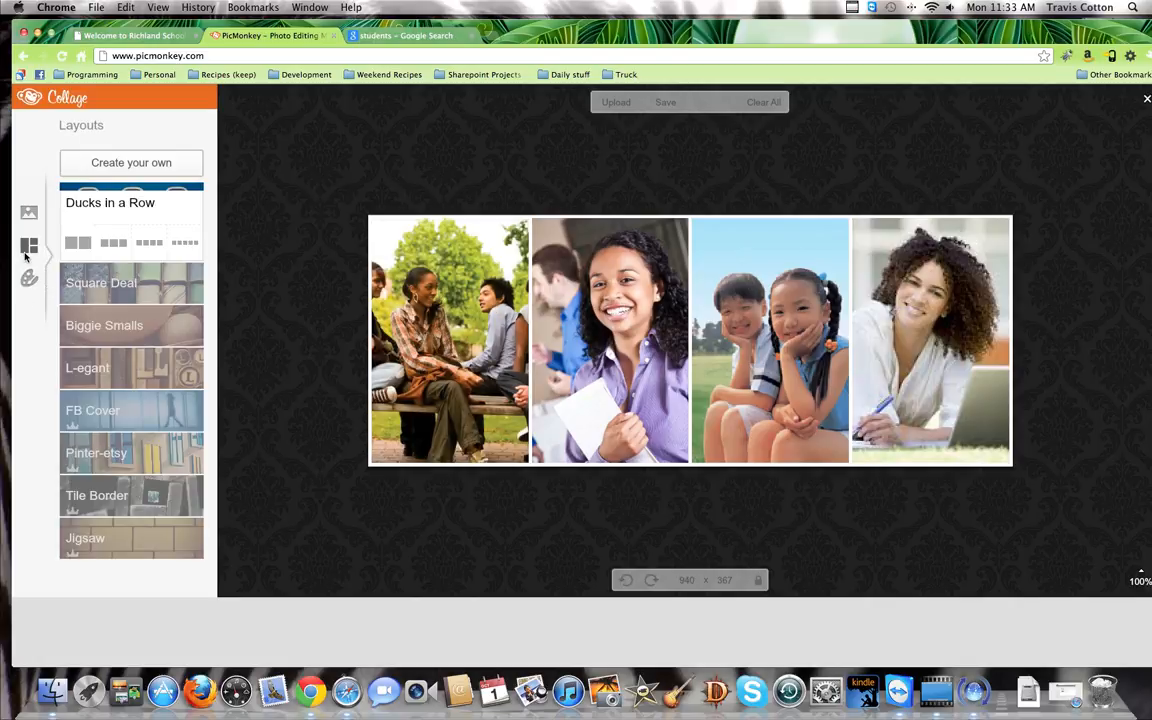
left_click(143, 450)
left_click(146, 380)
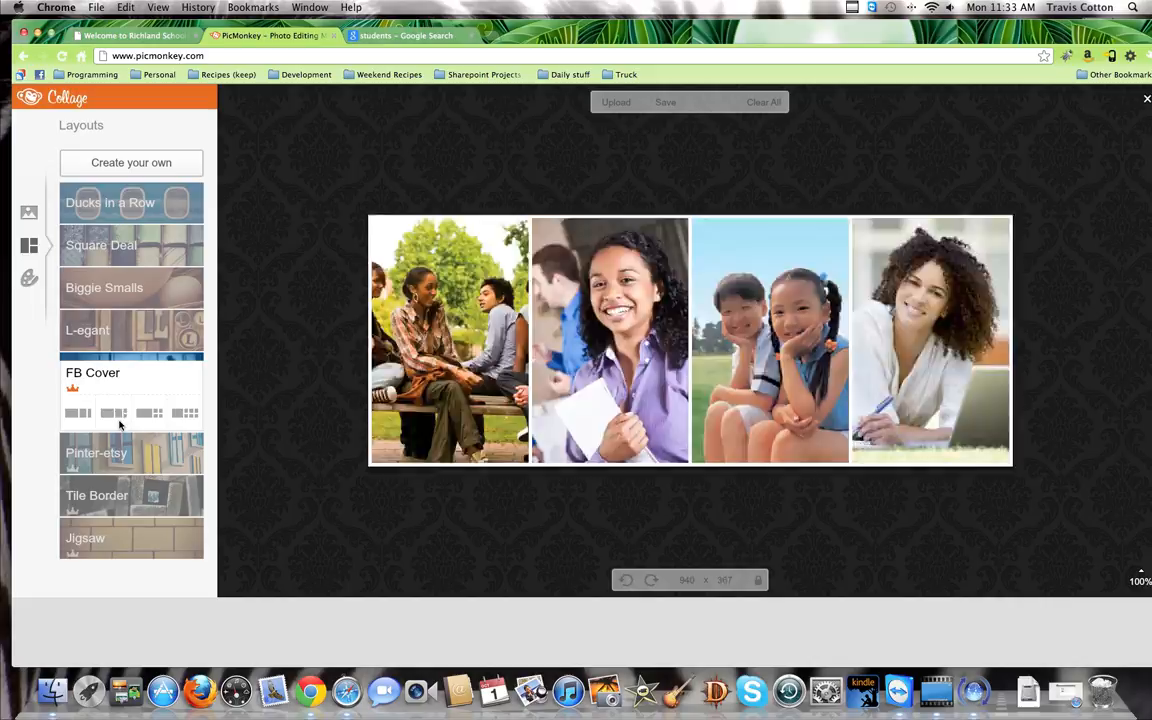
left_click(117, 414)
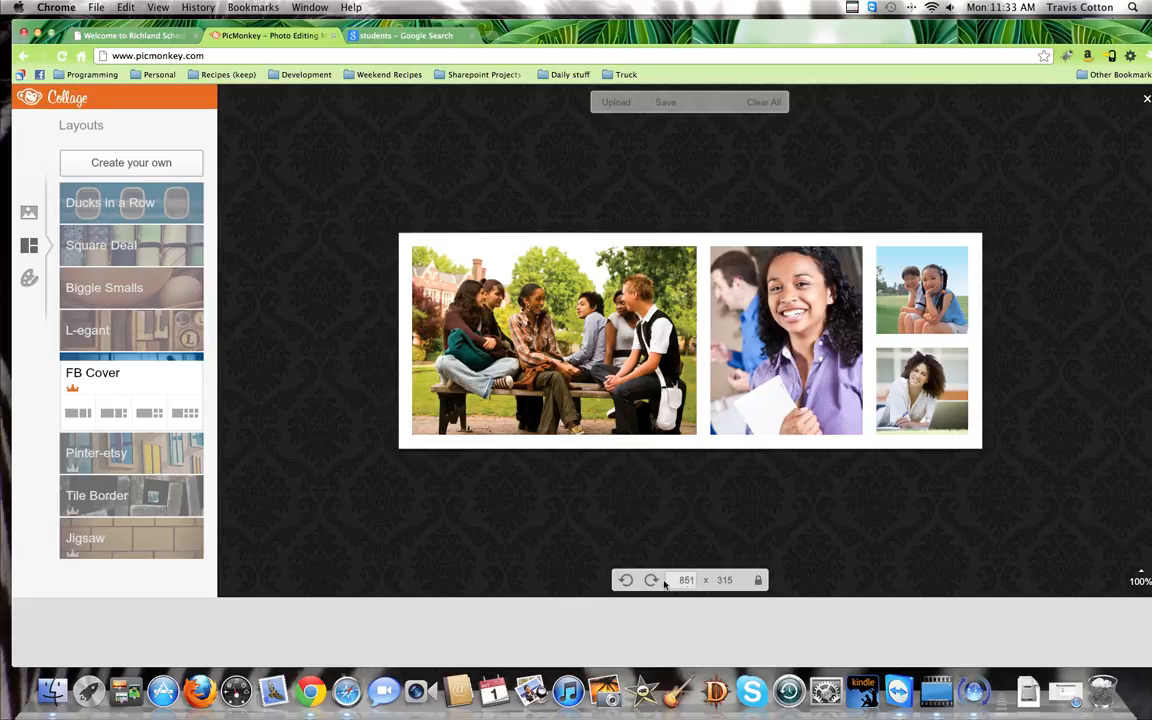
left_click(29, 278)
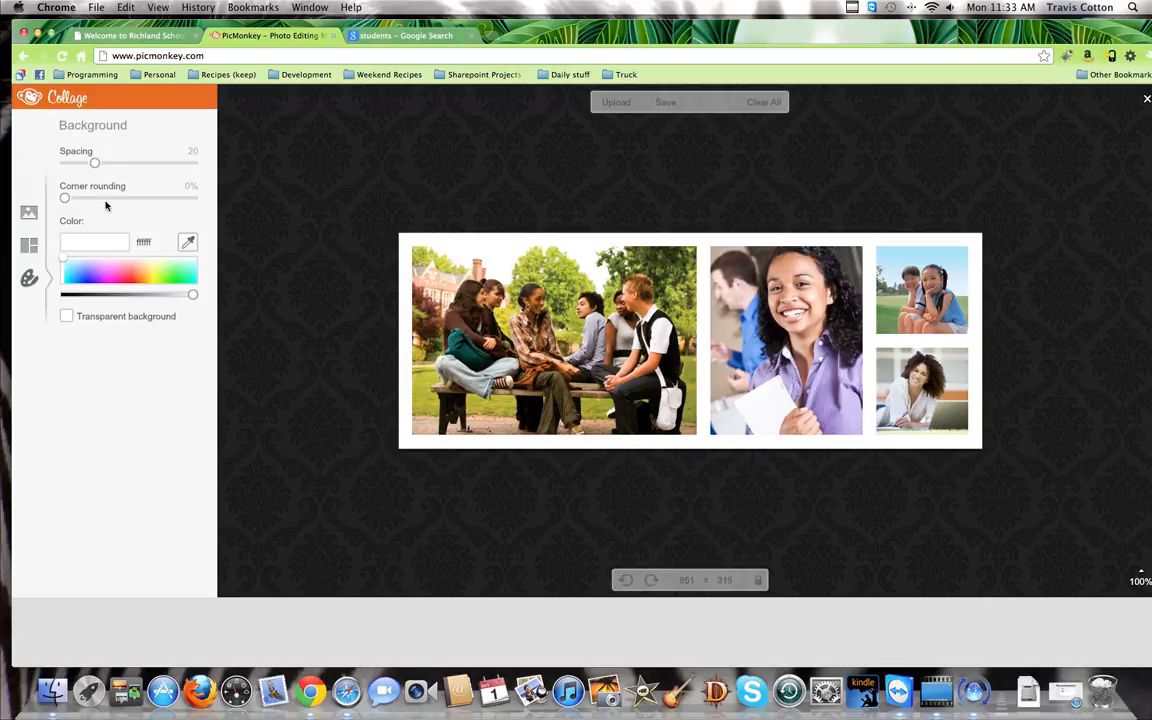
left_click_drag(94, 165, 71, 164)
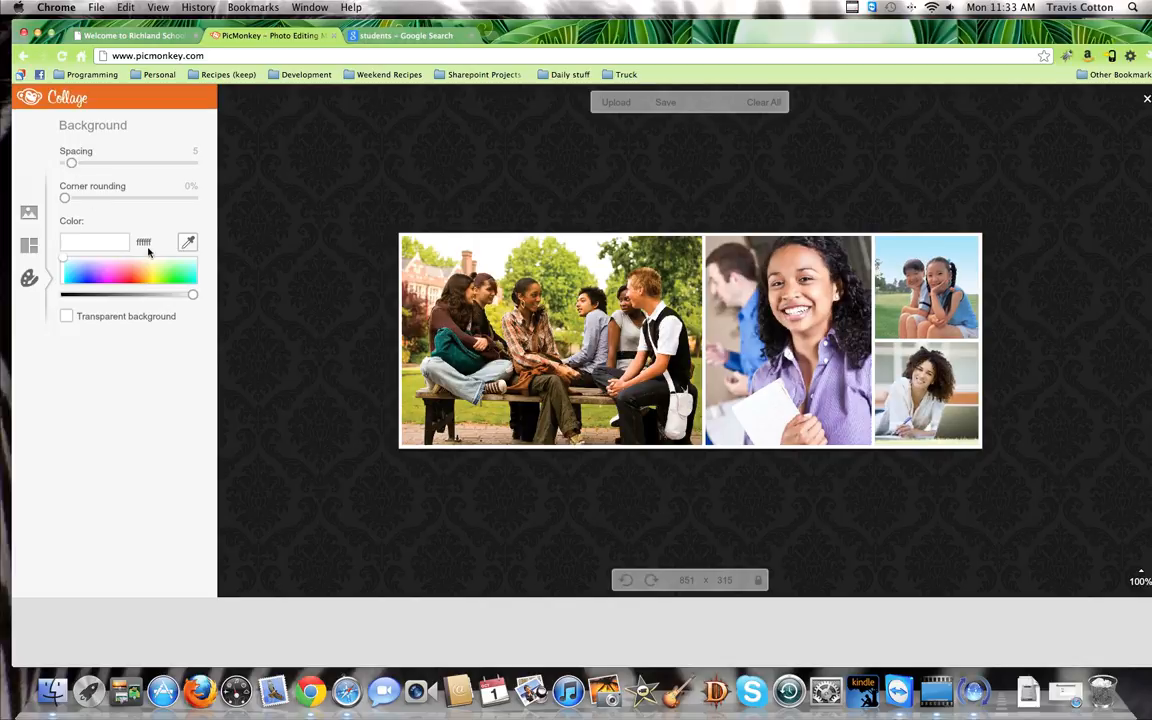
Set the FB Cover collage's dimensions to 940 x 367.
left_click(680, 580)
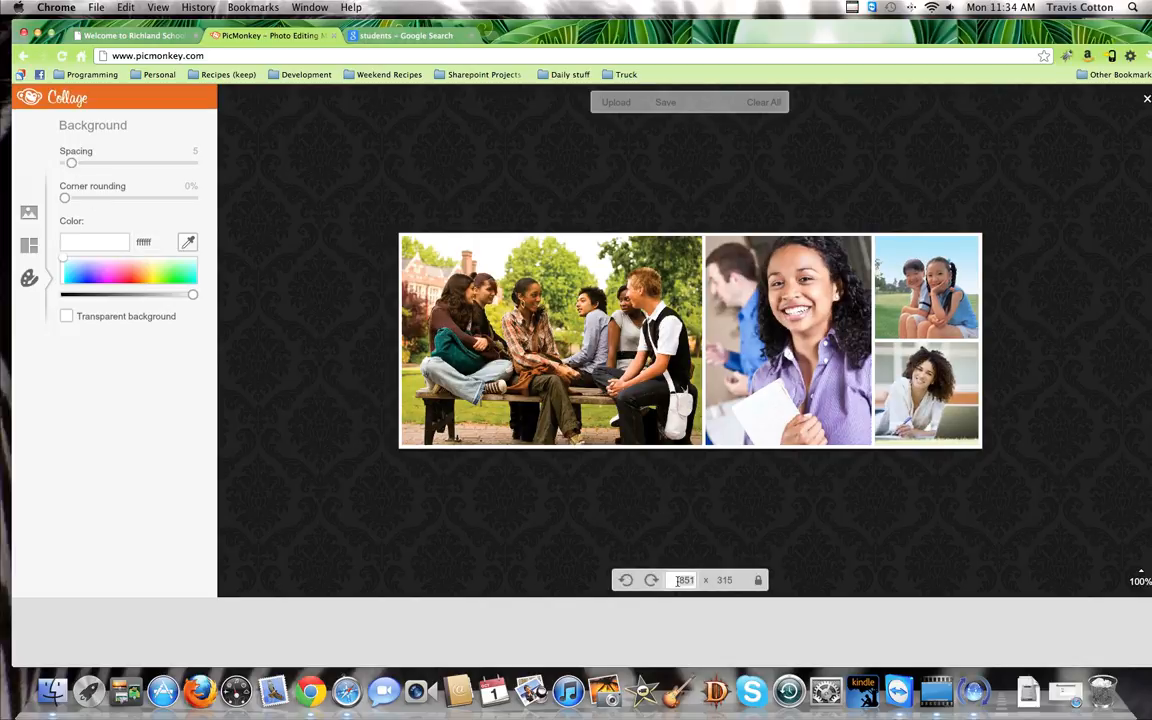
type("940")
key("Tab")
type("367")
key("Return")
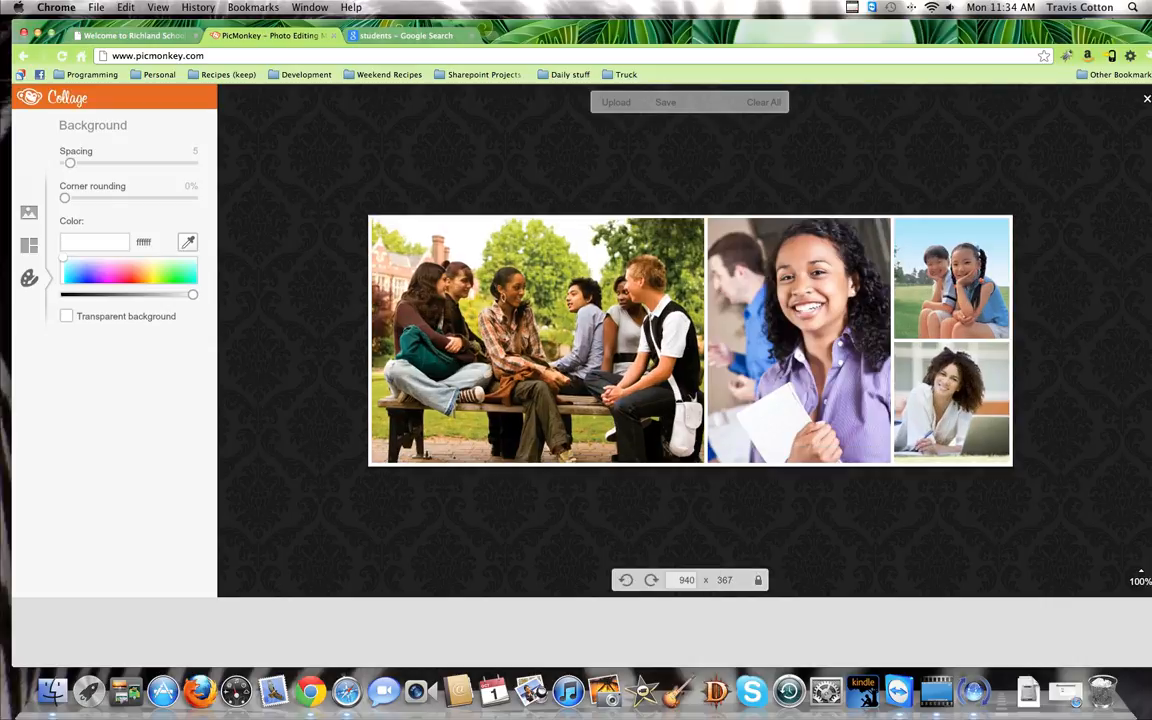
Open the save settings for the collage and name the file mycollage.
left_click(664, 104)
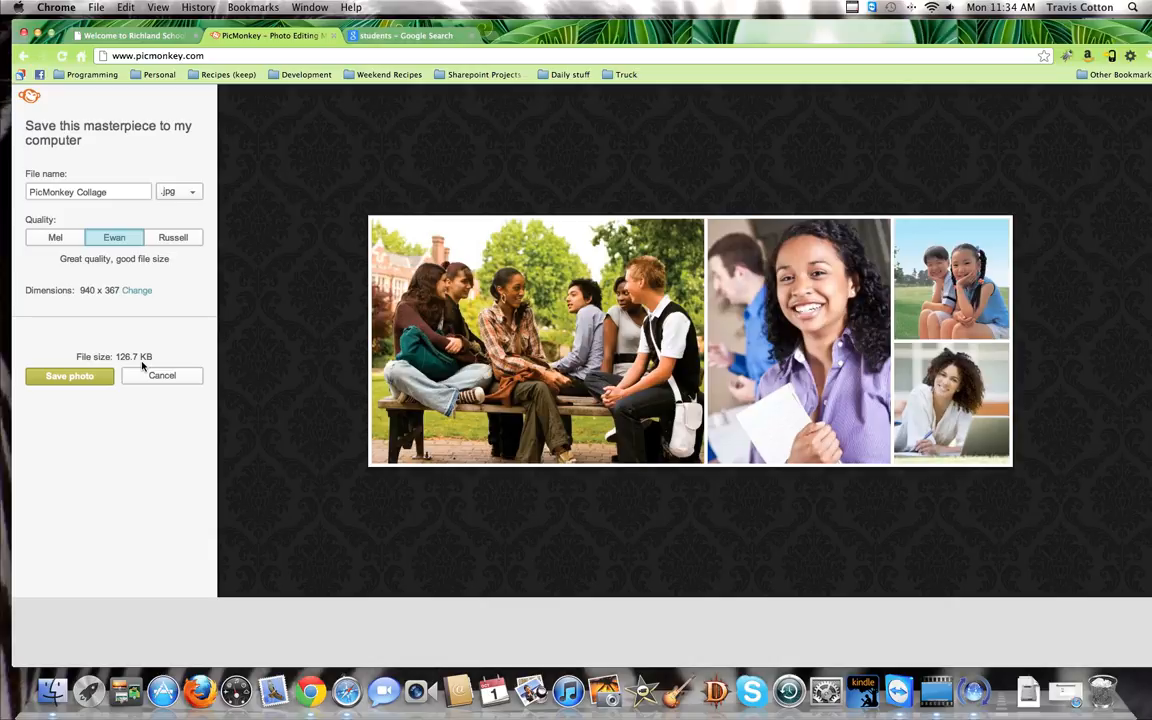
left_click_drag(108, 191, 2, 181)
type("m")
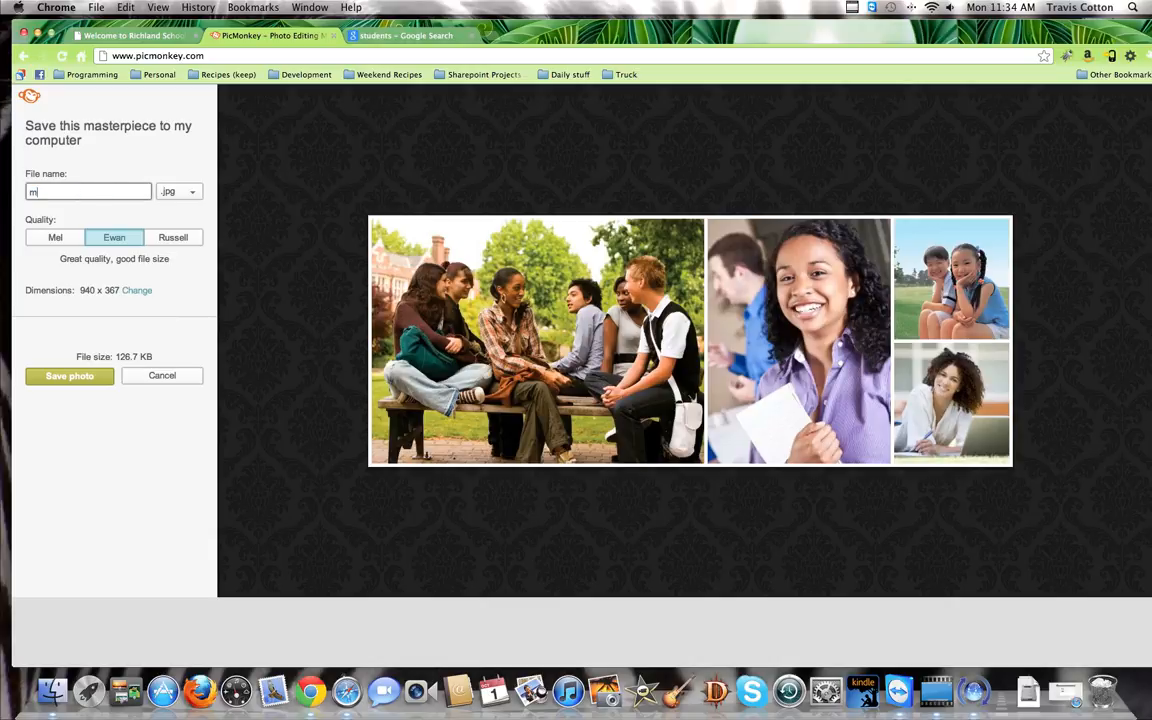
type("ycollage")
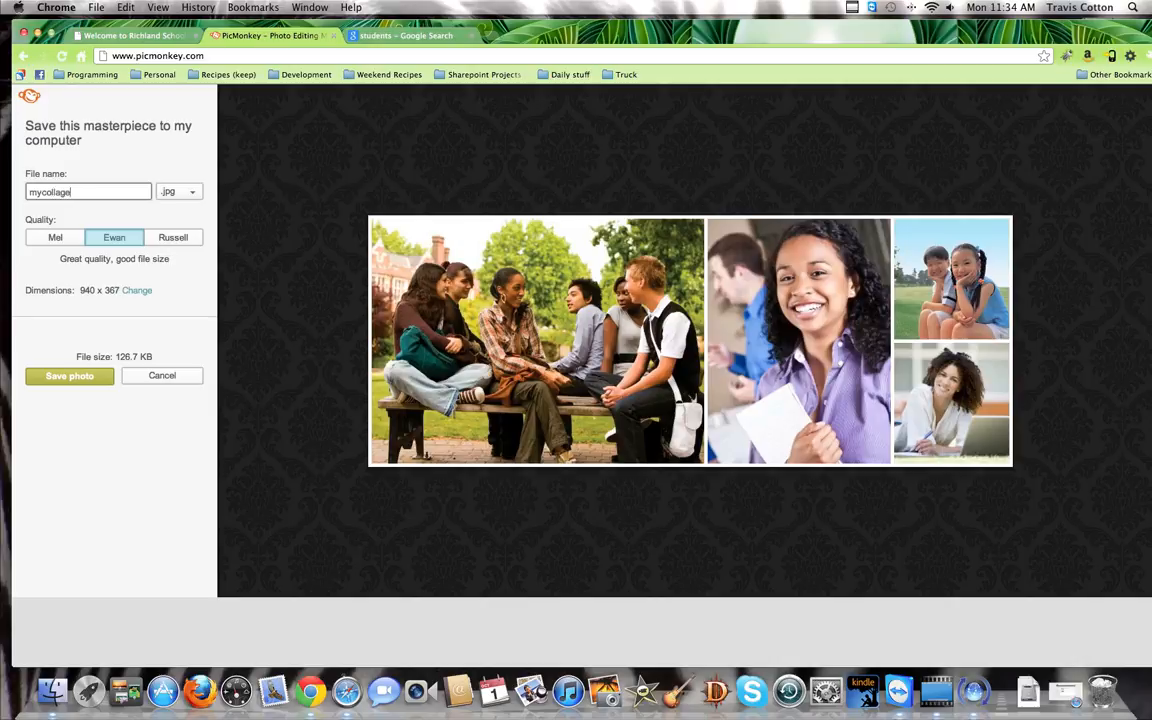